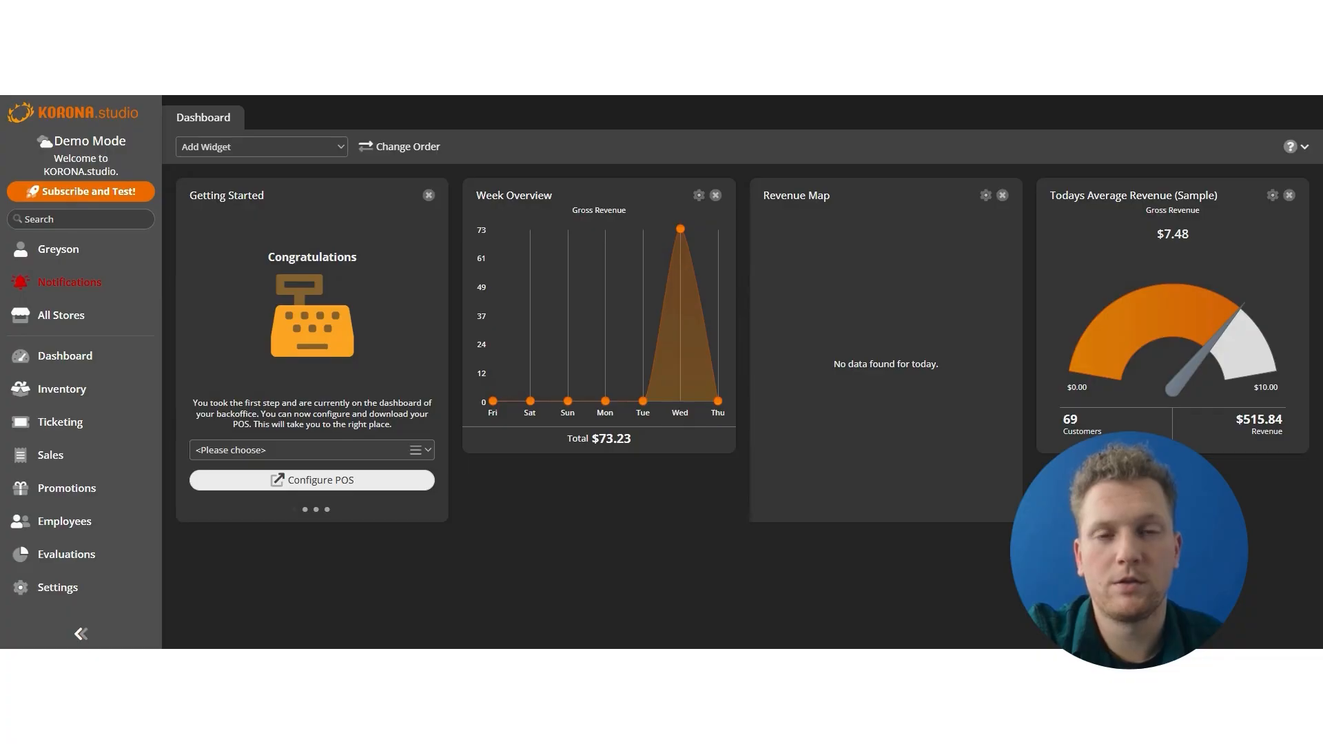
- Open the button configuration Video Configuration for editing and bring up the list of button layouts
{"action": "left_click", "coordinate": [89, 598]}
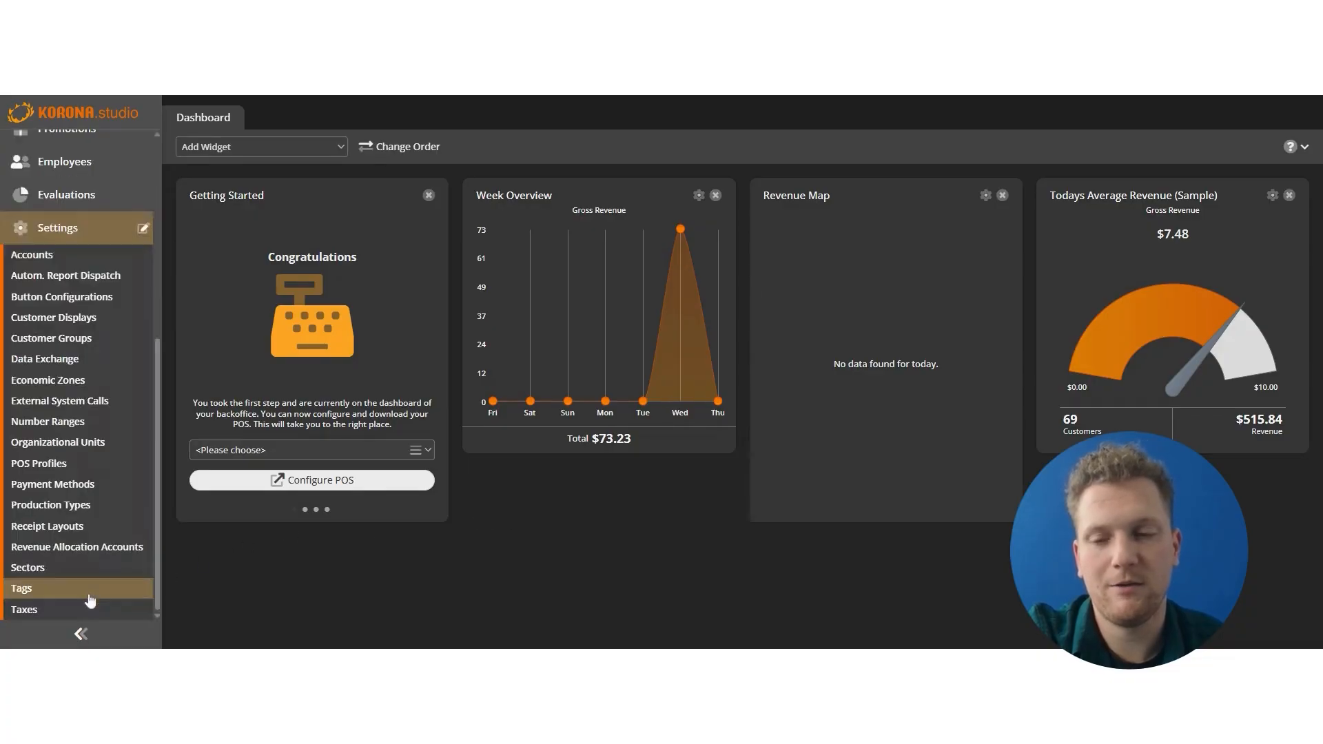
{"action": "left_click", "coordinate": [67, 301]}
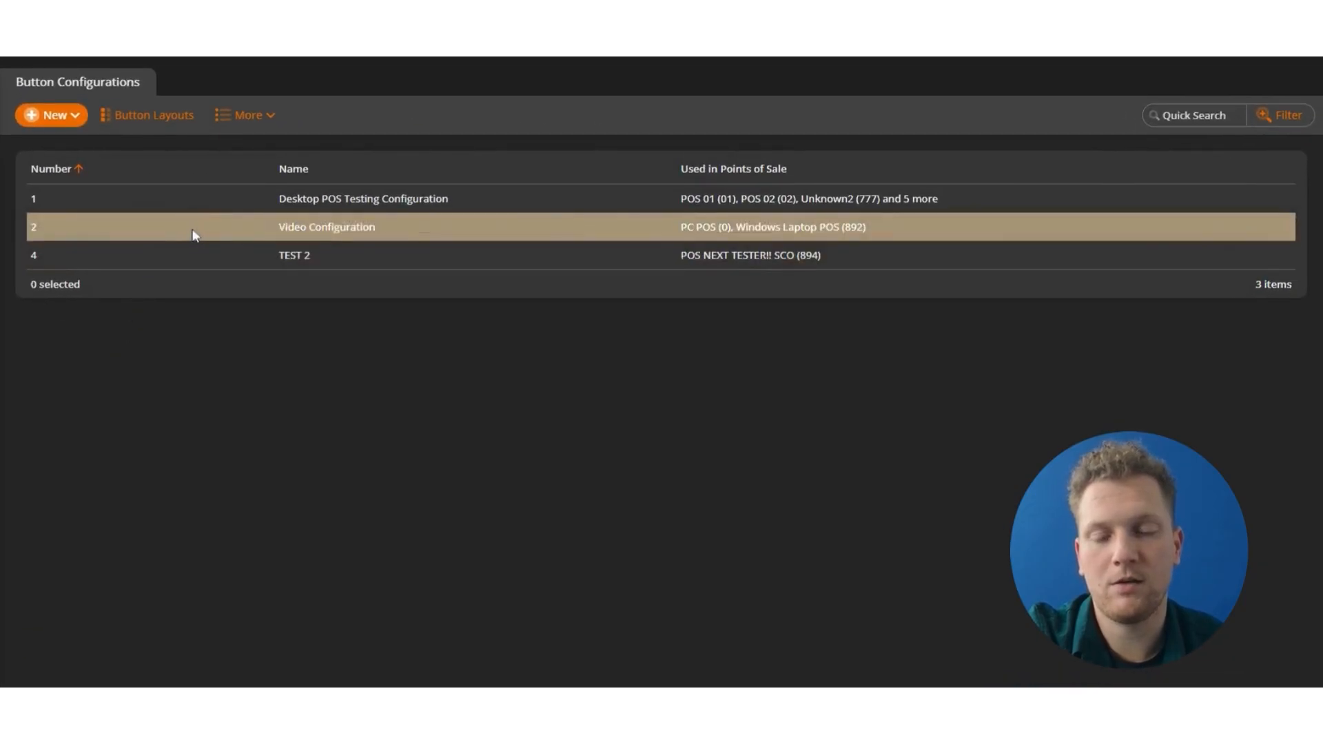
{"action": "left_click", "coordinate": [315, 226]}
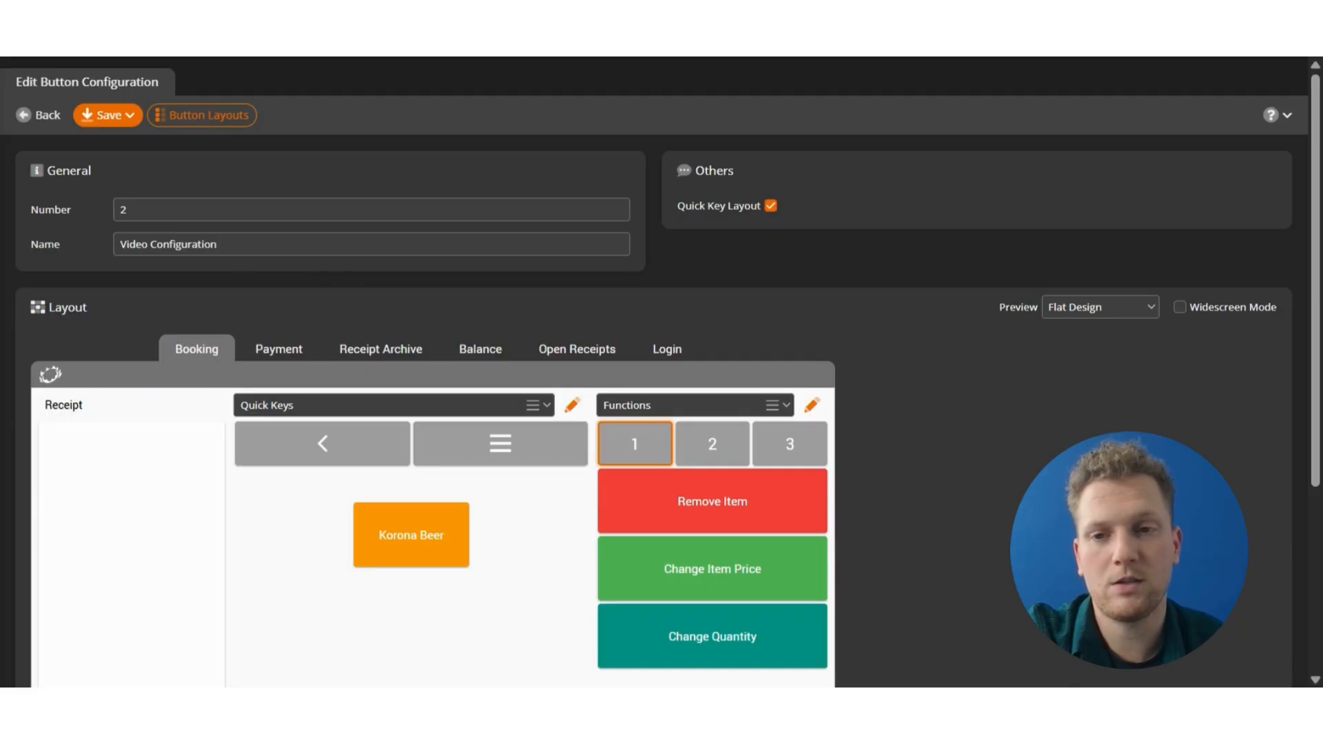
{"action": "left_click", "coordinate": [198, 117]}
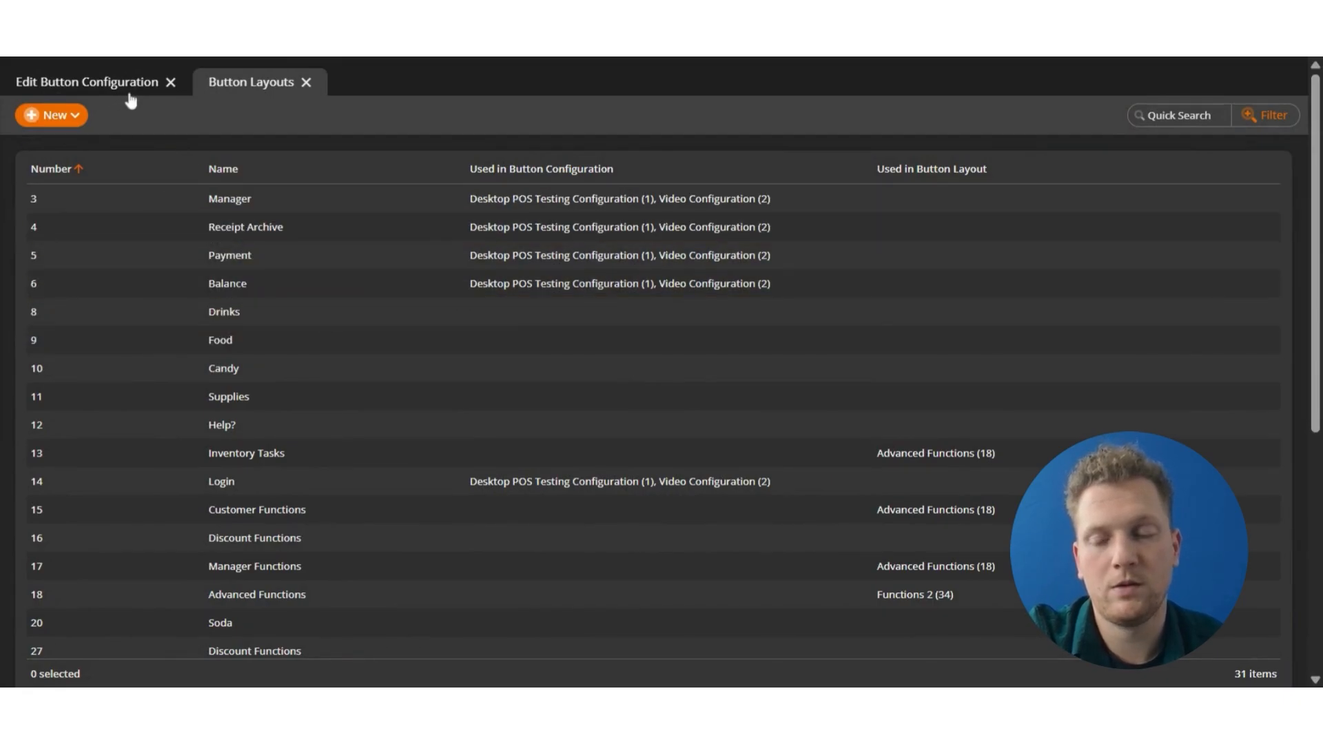
- Draft a new button layout from the single commodity group Beer with the General Assortment and discard the draft
{"action": "left_click", "coordinate": [52, 118]}
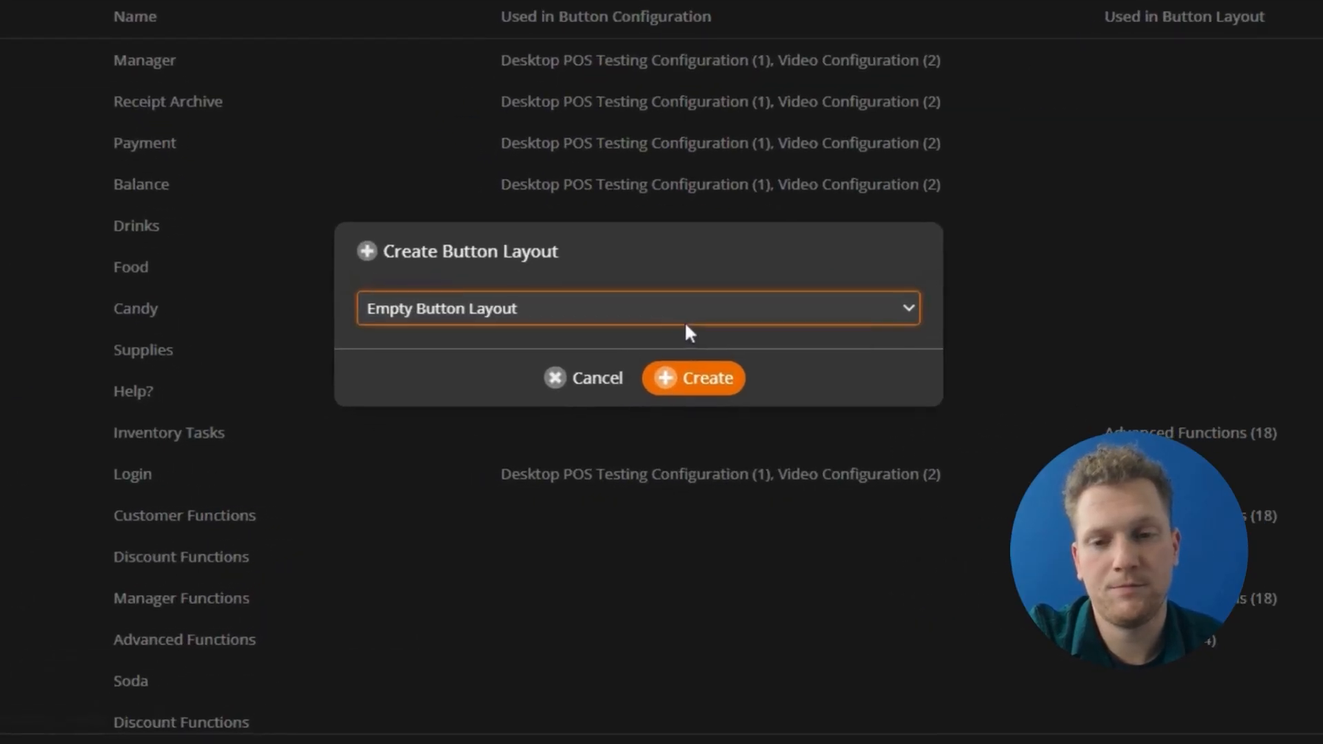
{"action": "left_click", "coordinate": [597, 375]}
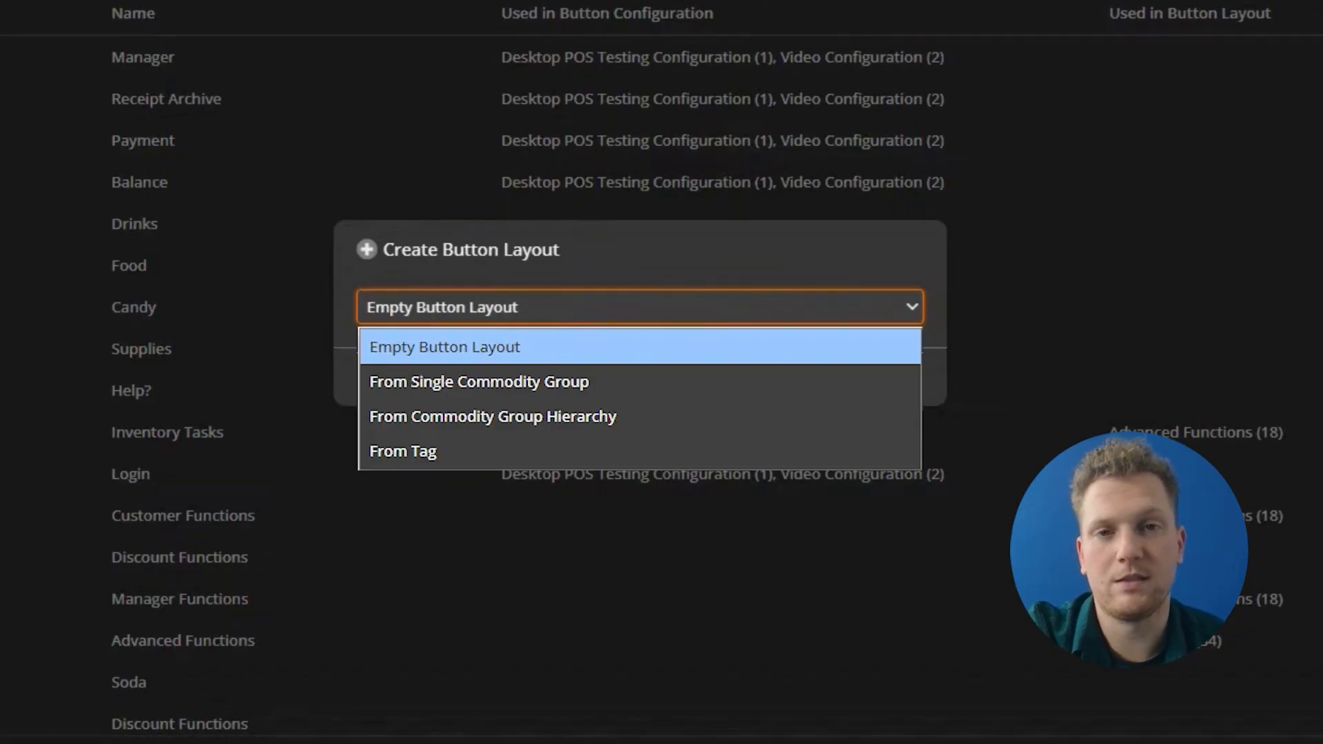
{"action": "key", "text": "Escape"}
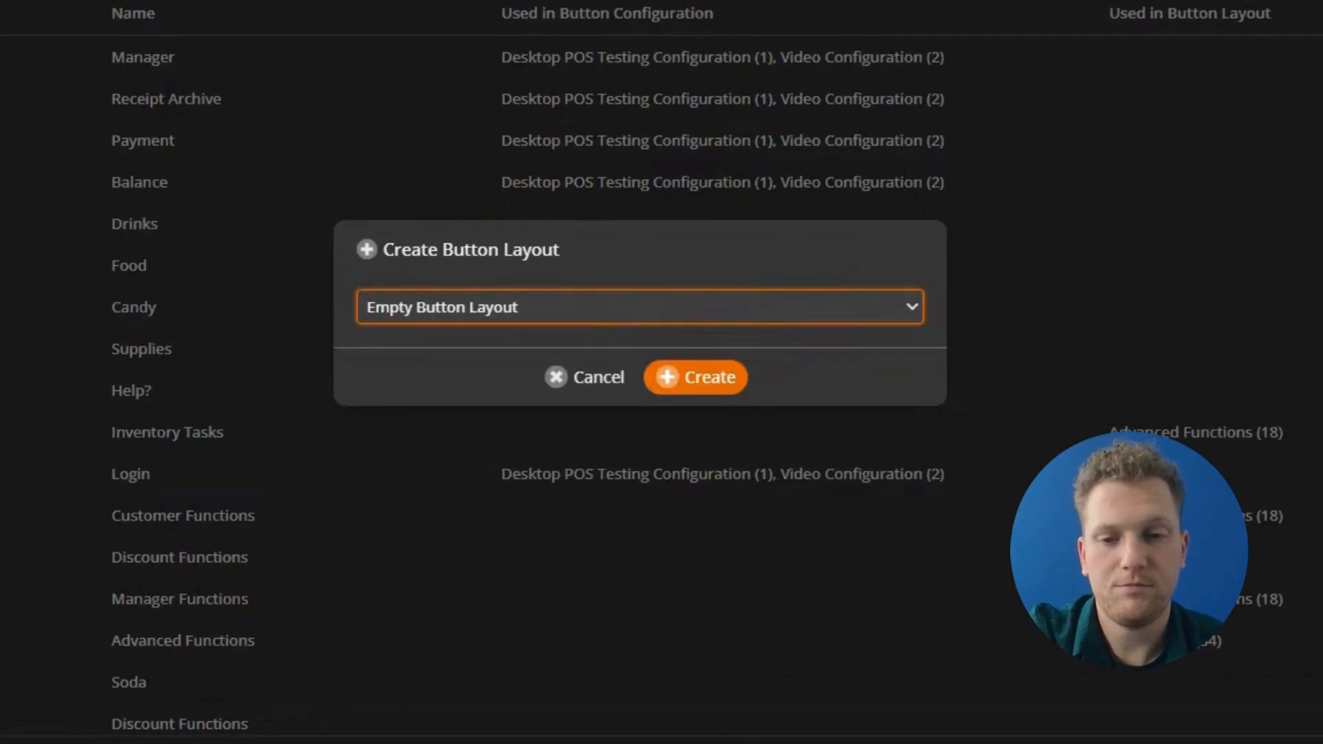
{"action": "key", "text": "Down"}
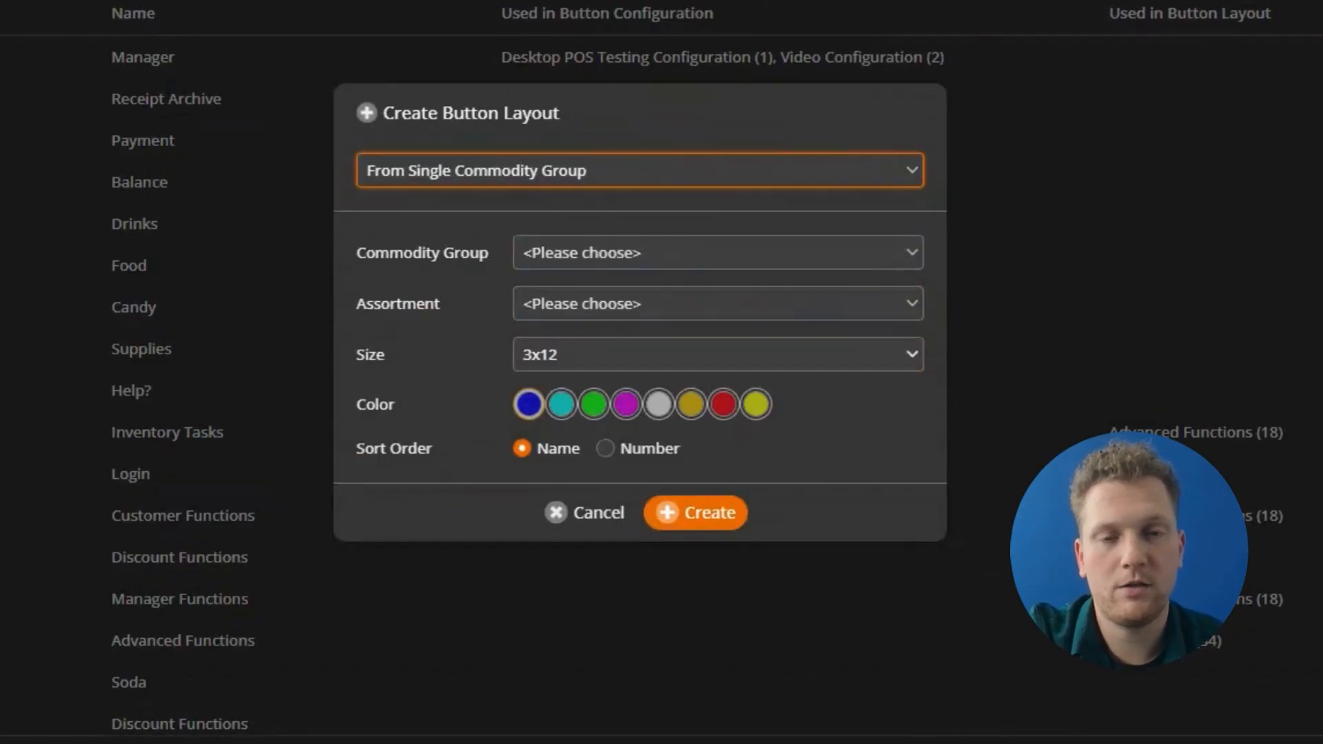
{"action": "left_click", "coordinate": [579, 253]}
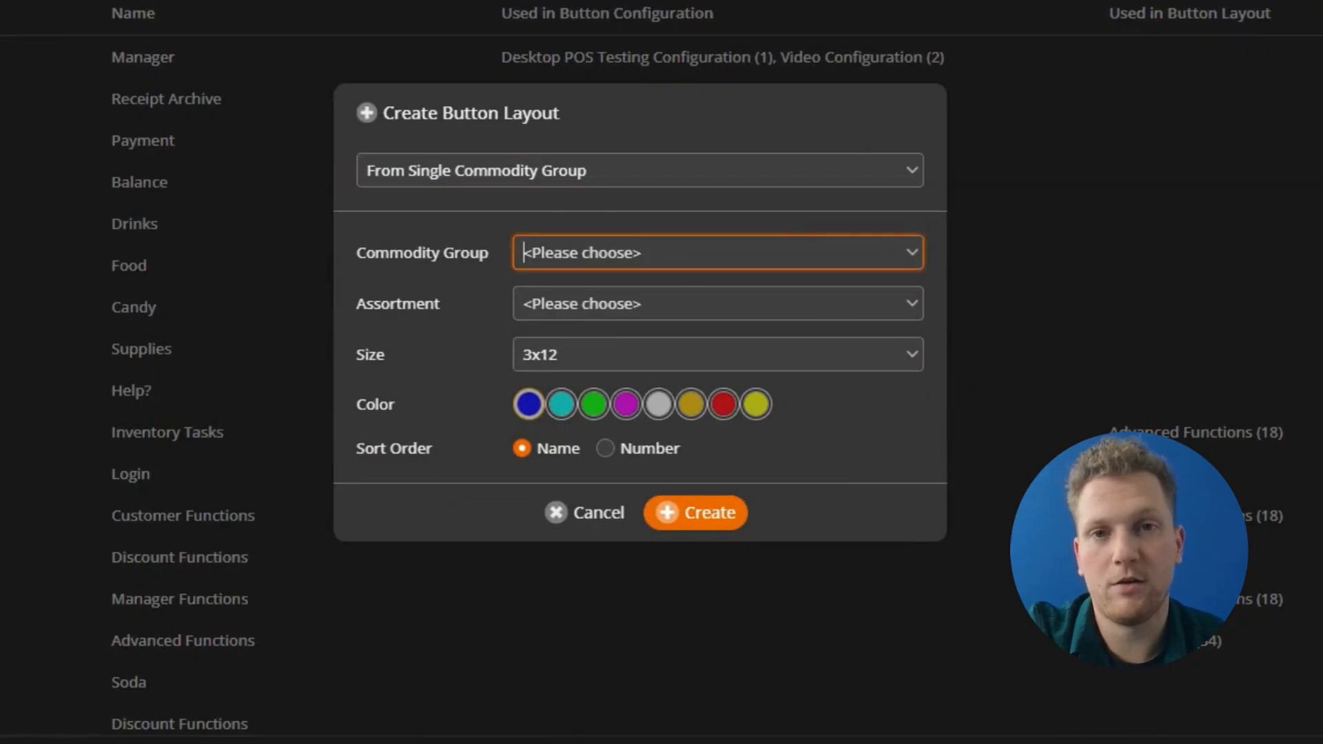
{"action": "left_click", "coordinate": [574, 297]}
{"action": "left_click", "coordinate": [575, 298]}
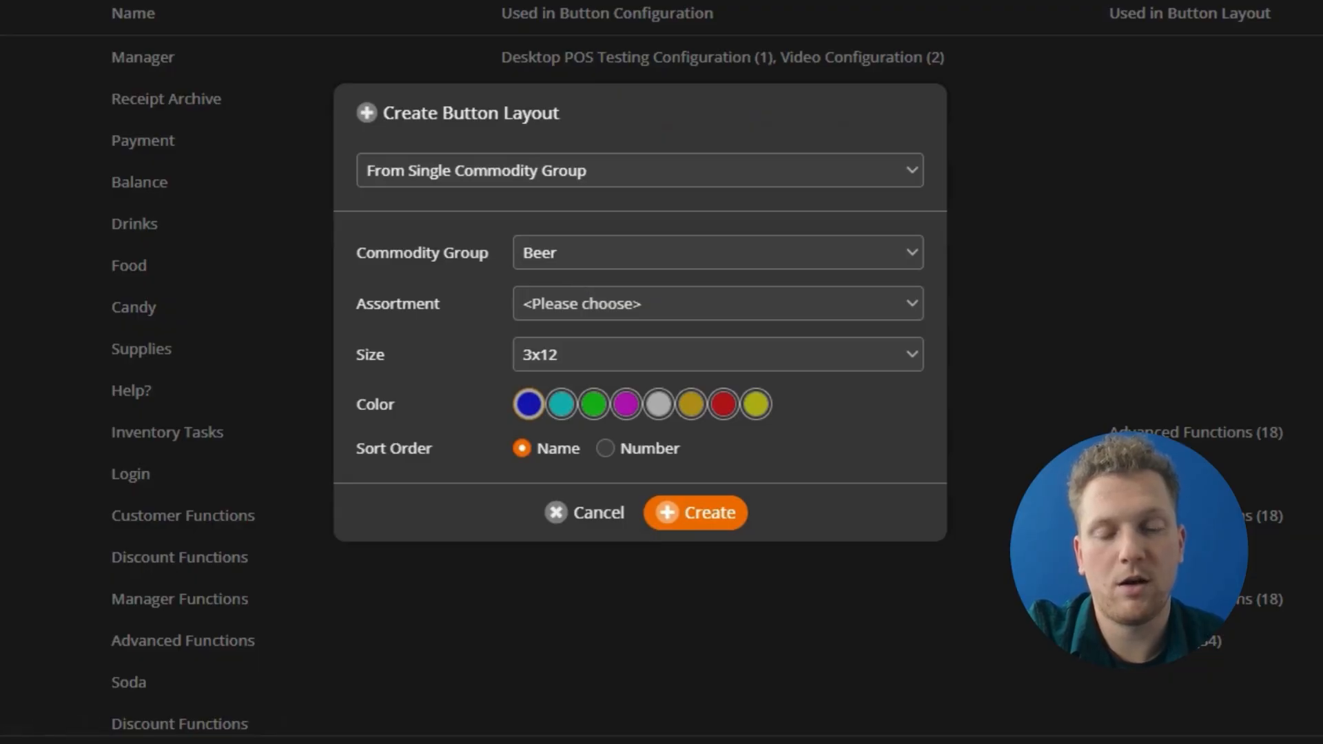
{"action": "left_click", "coordinate": [576, 304]}
{"action": "left_click", "coordinate": [566, 443]}
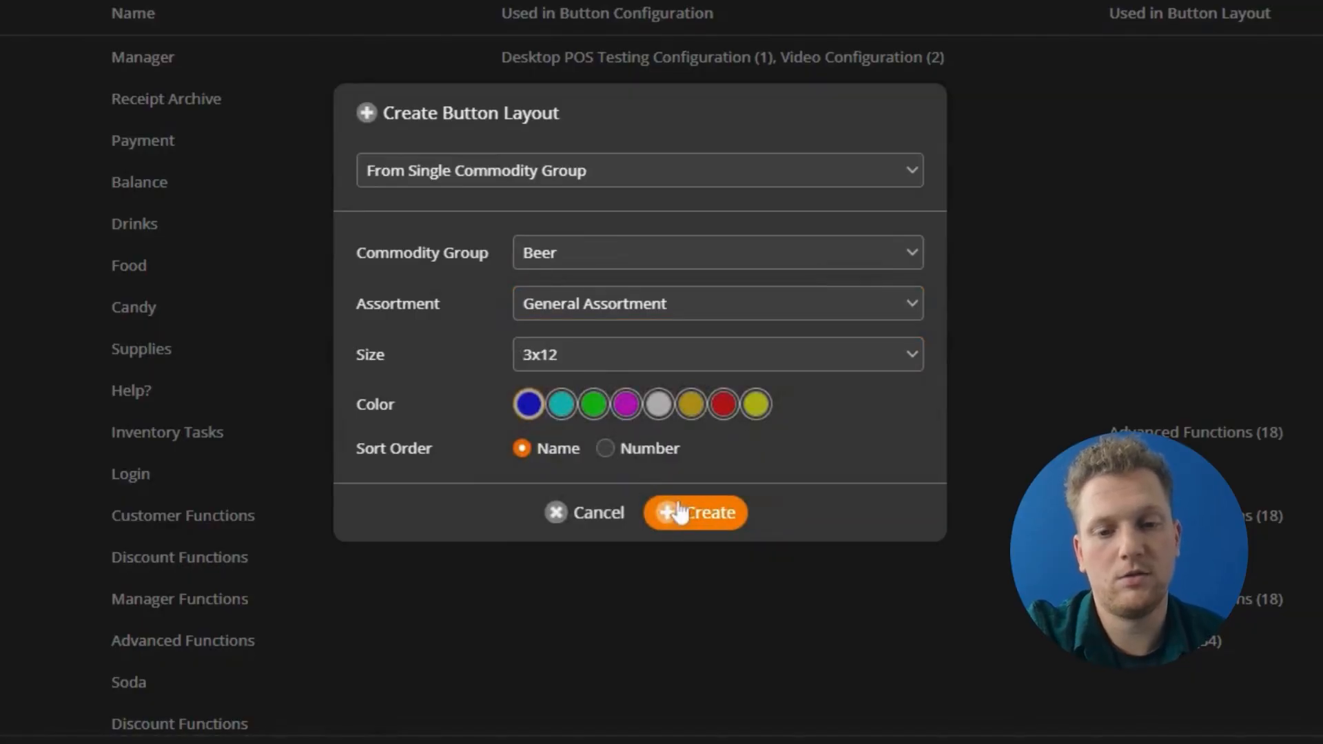
{"action": "left_click", "coordinate": [607, 516]}
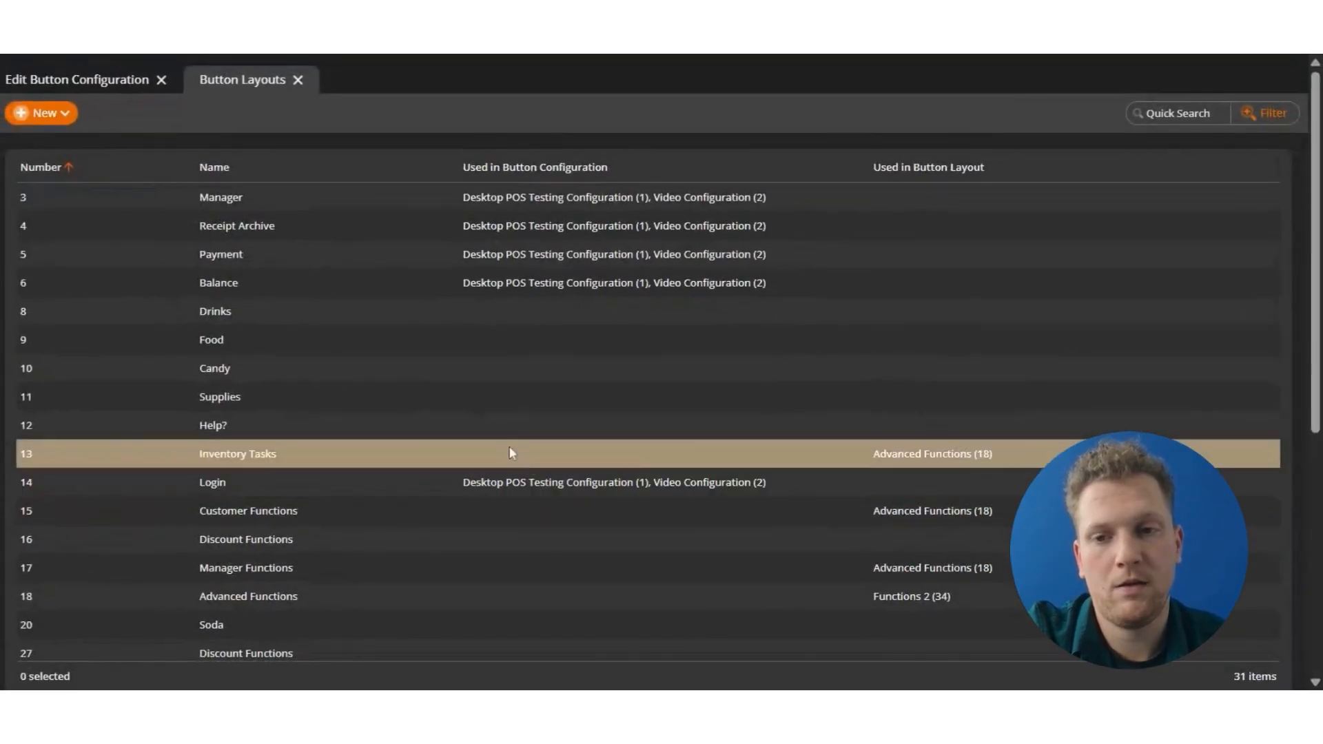
- Draft a commodity group hierarchy layout with Desserts, Cakes, Pies and Misc. Desserts using the General Assortment, and discard the draft
{"action": "left_click", "coordinate": [41, 112]}
{"action": "left_click", "coordinate": [414, 375]}
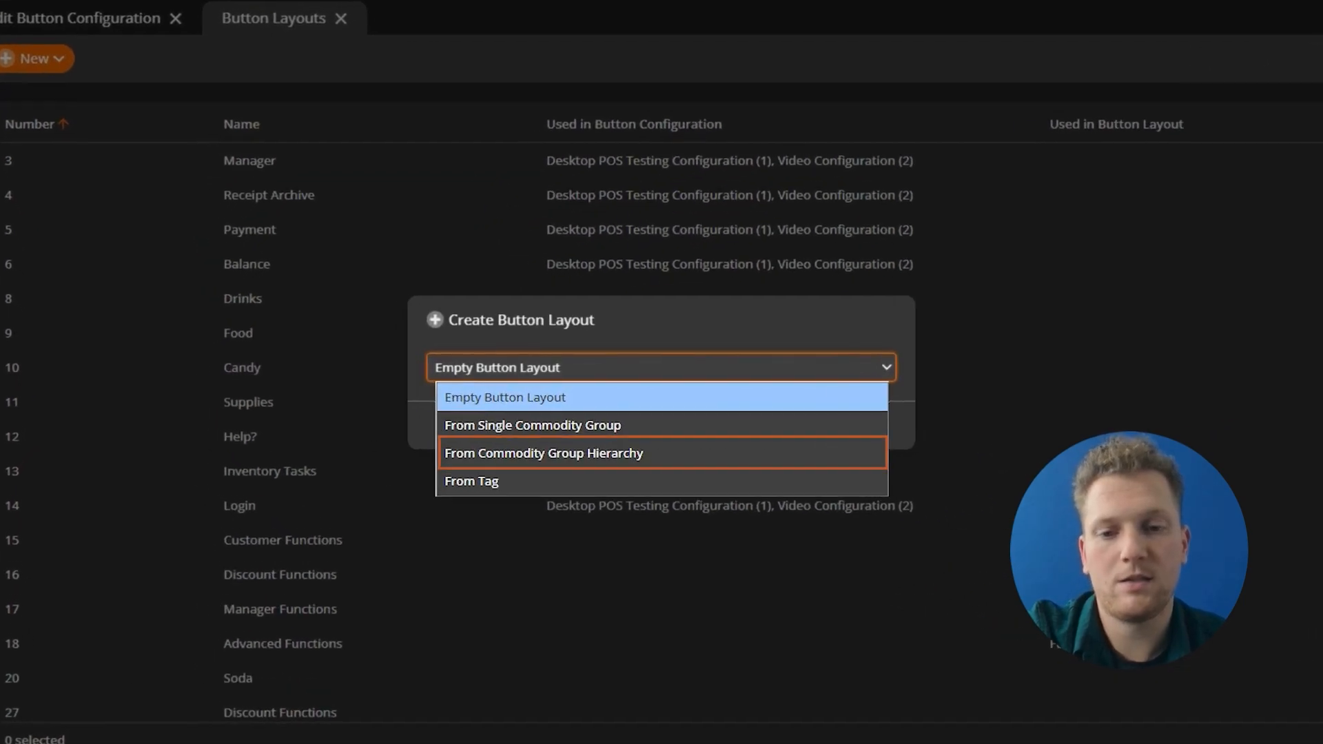
{"action": "left_click", "coordinate": [462, 441]}
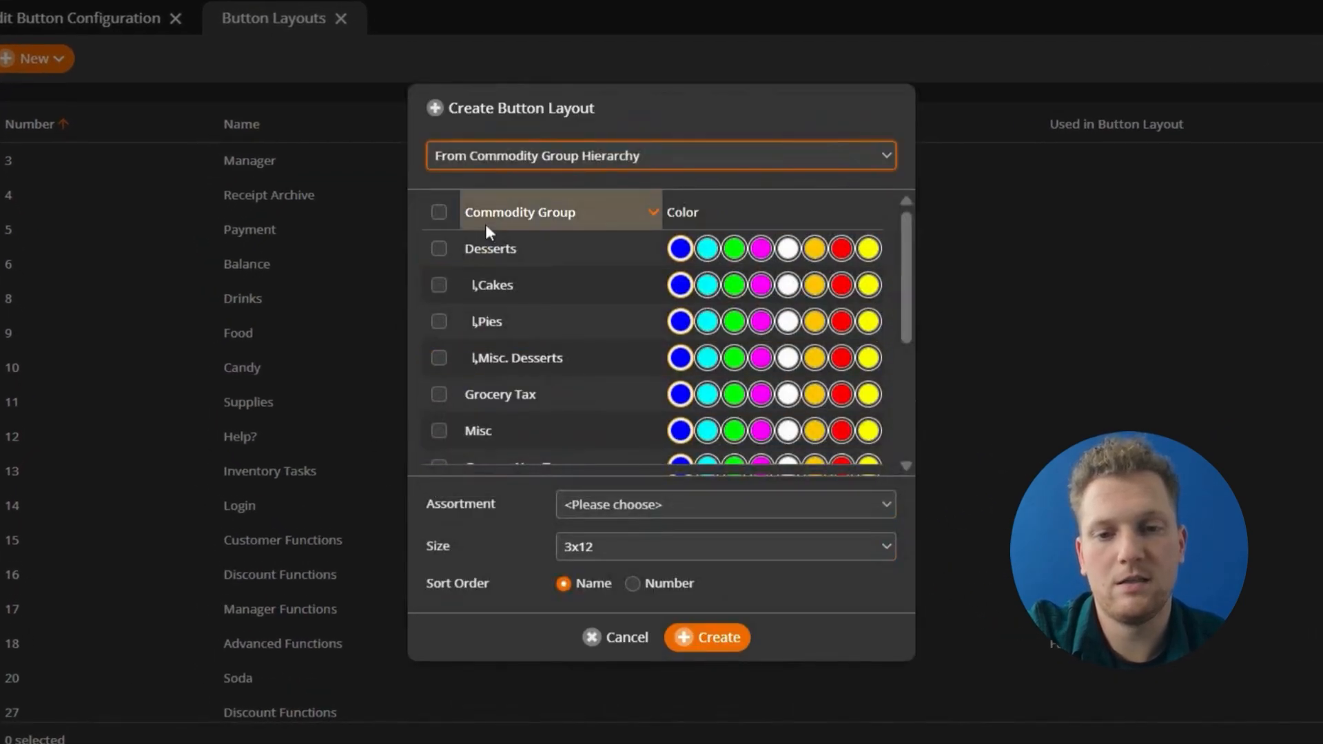
{"action": "left_click", "coordinate": [439, 251]}
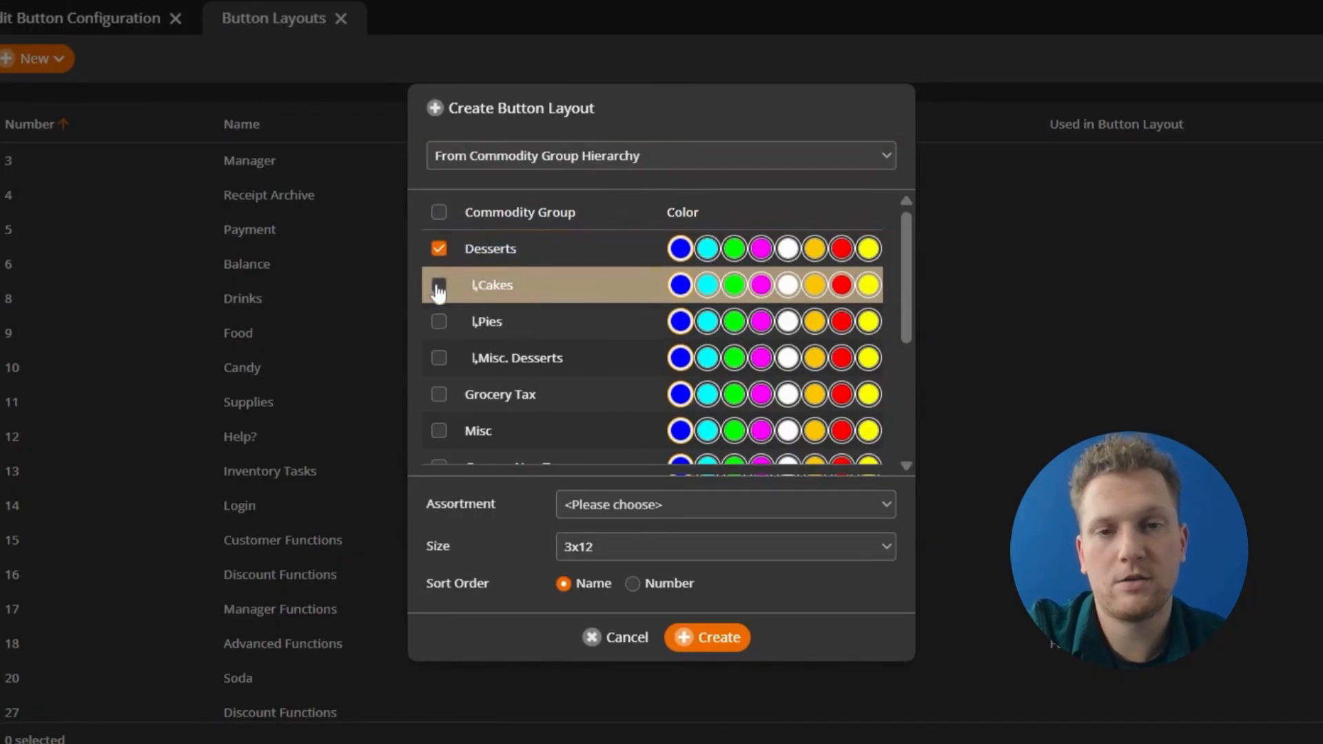
{"action": "left_click", "coordinate": [439, 287]}
{"action": "left_click", "coordinate": [439, 321]}
{"action": "left_click", "coordinate": [440, 359]}
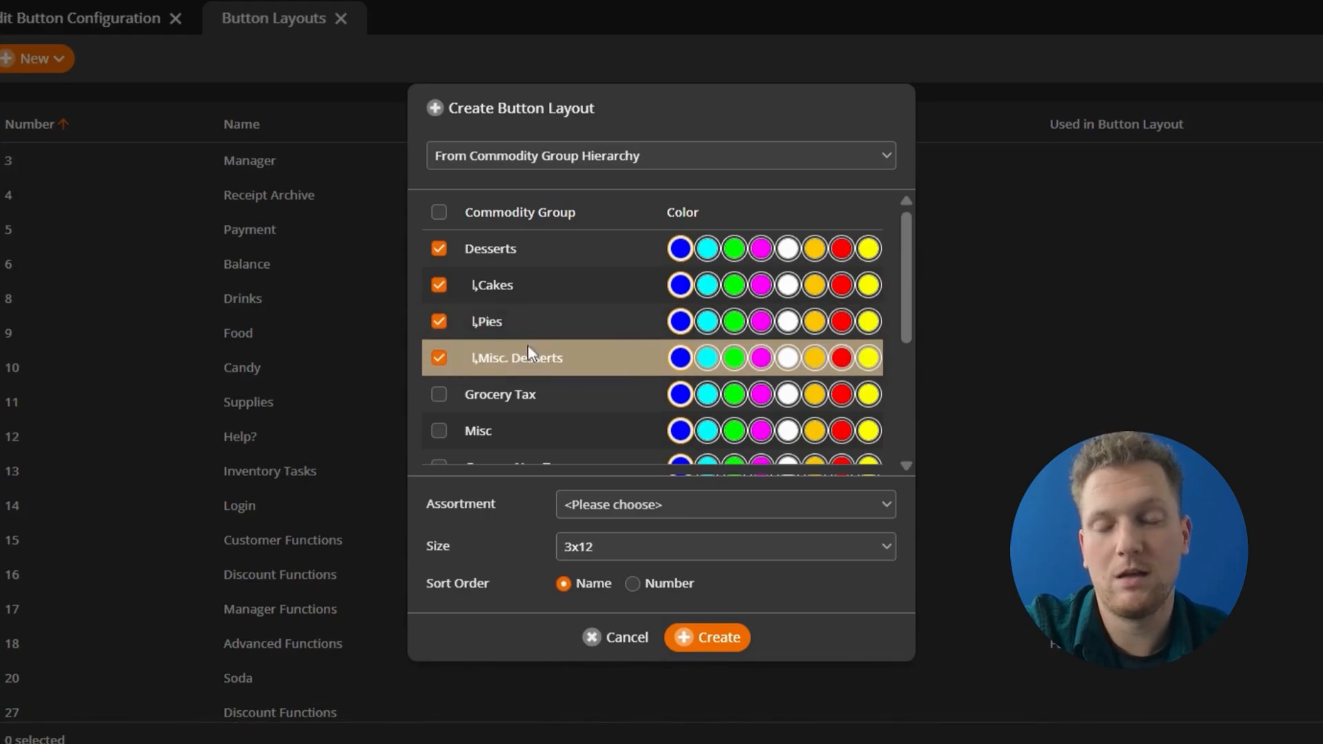
{"action": "left_click", "coordinate": [587, 503]}
{"action": "left_click", "coordinate": [600, 622]}
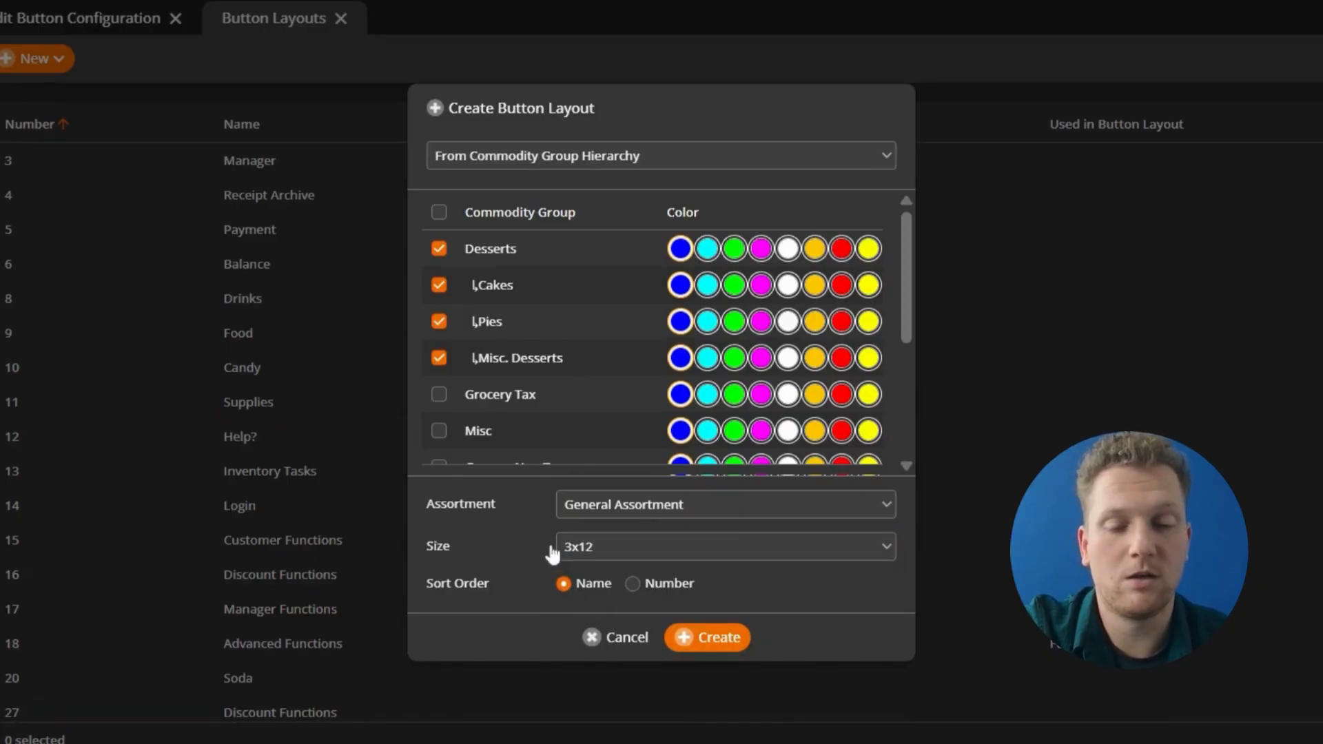
{"action": "left_click", "coordinate": [617, 639]}
- Draft a new button layout from the tag Unscannable Front Counter and discard the draft
{"action": "left_click", "coordinate": [29, 61]}
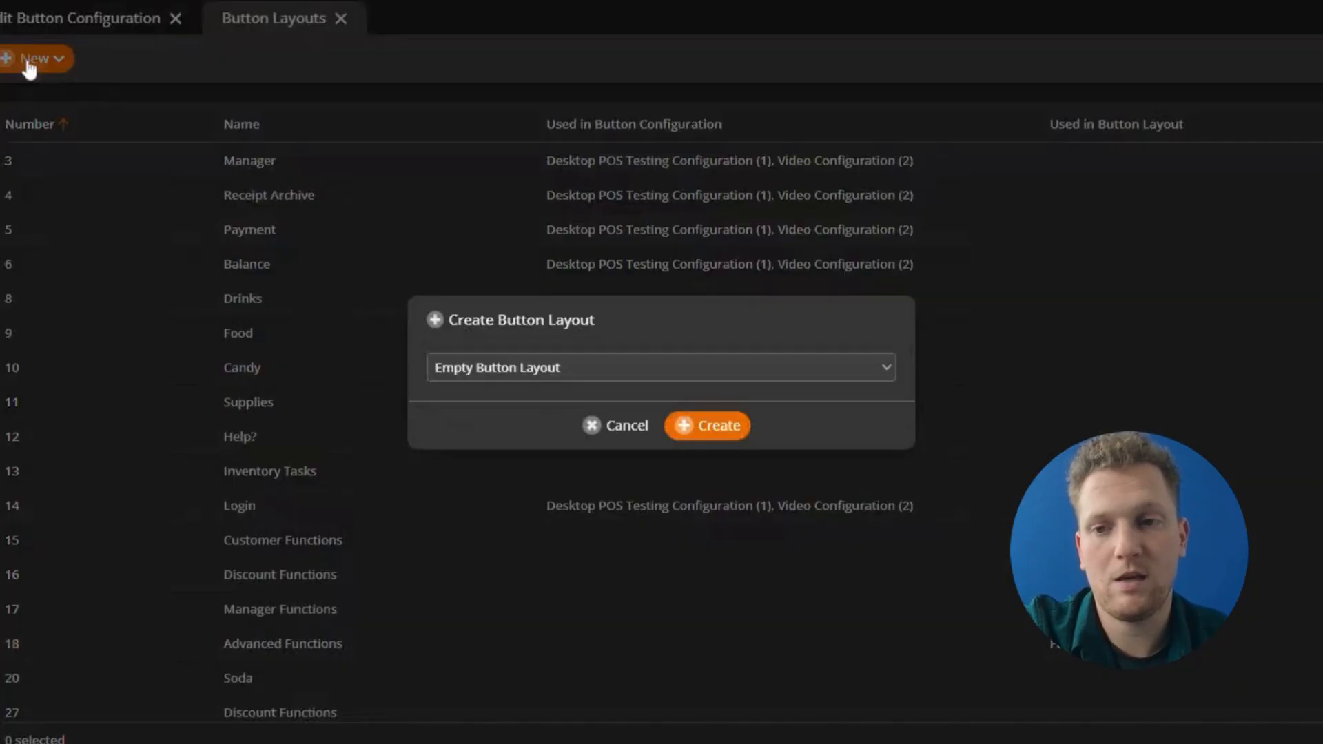
{"action": "left_click", "coordinate": [525, 372]}
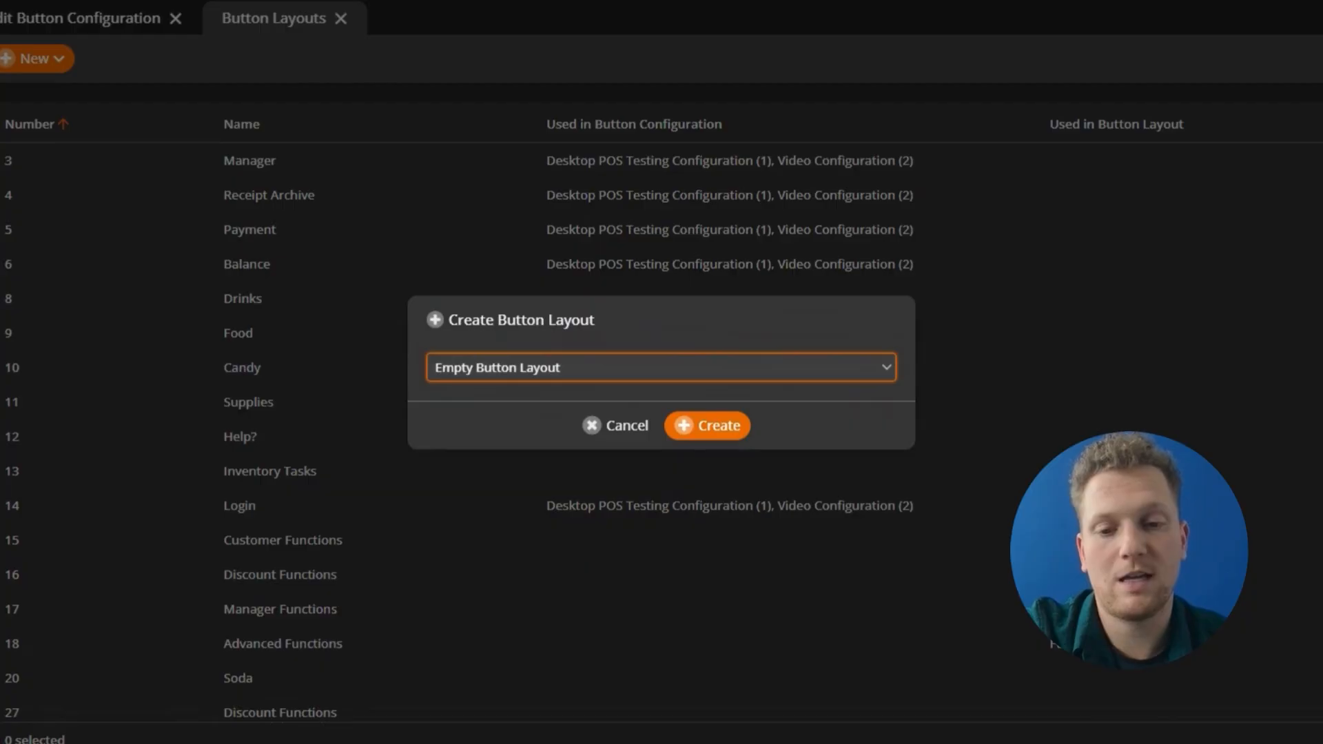
{"action": "left_click", "coordinate": [561, 461]}
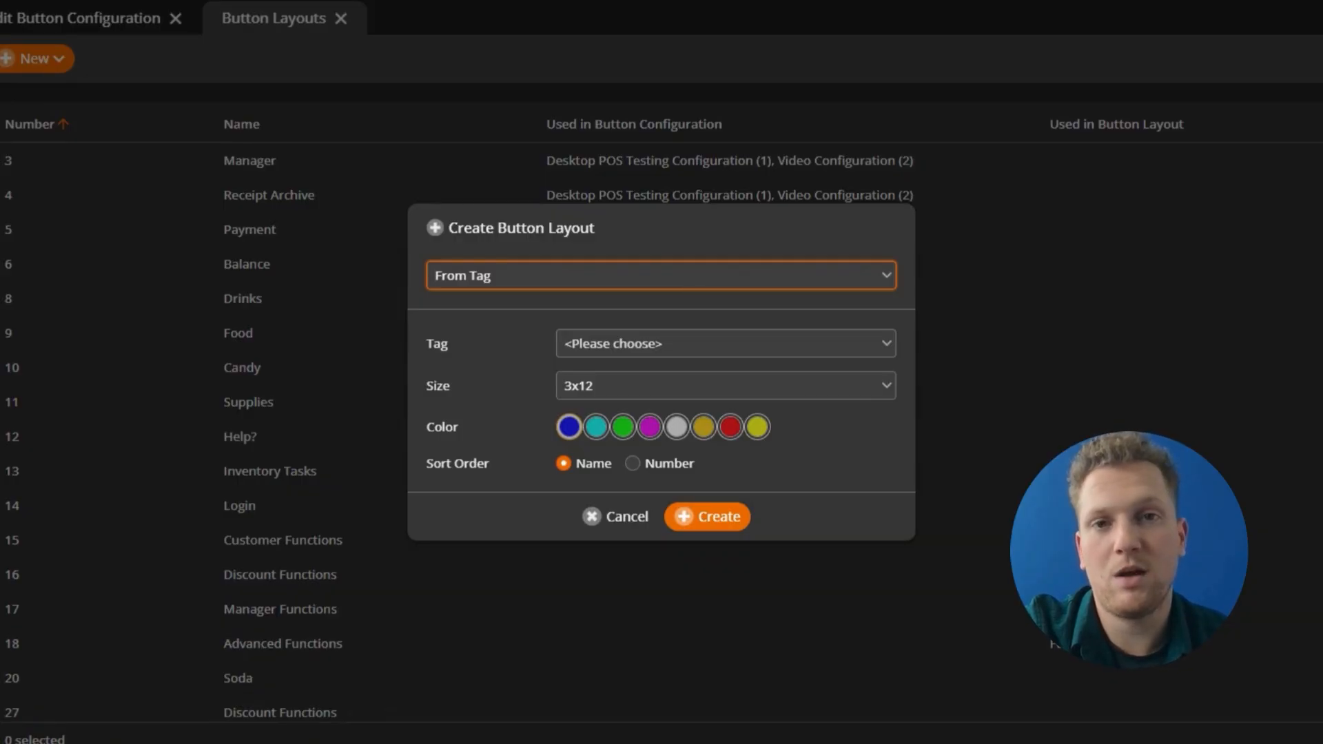
{"action": "key", "text": "Tab"}
{"action": "type", "text": "uns"}
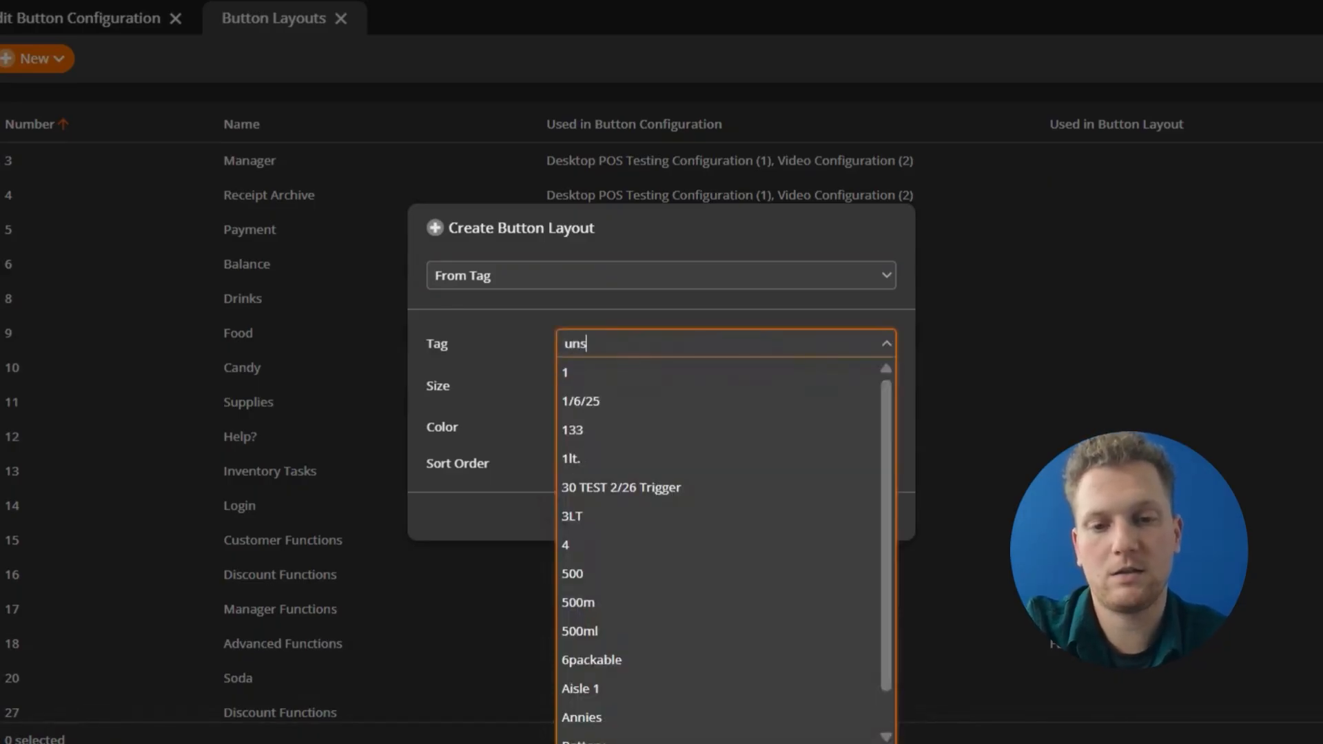
{"action": "type", "text": "cannable Front Counter"}
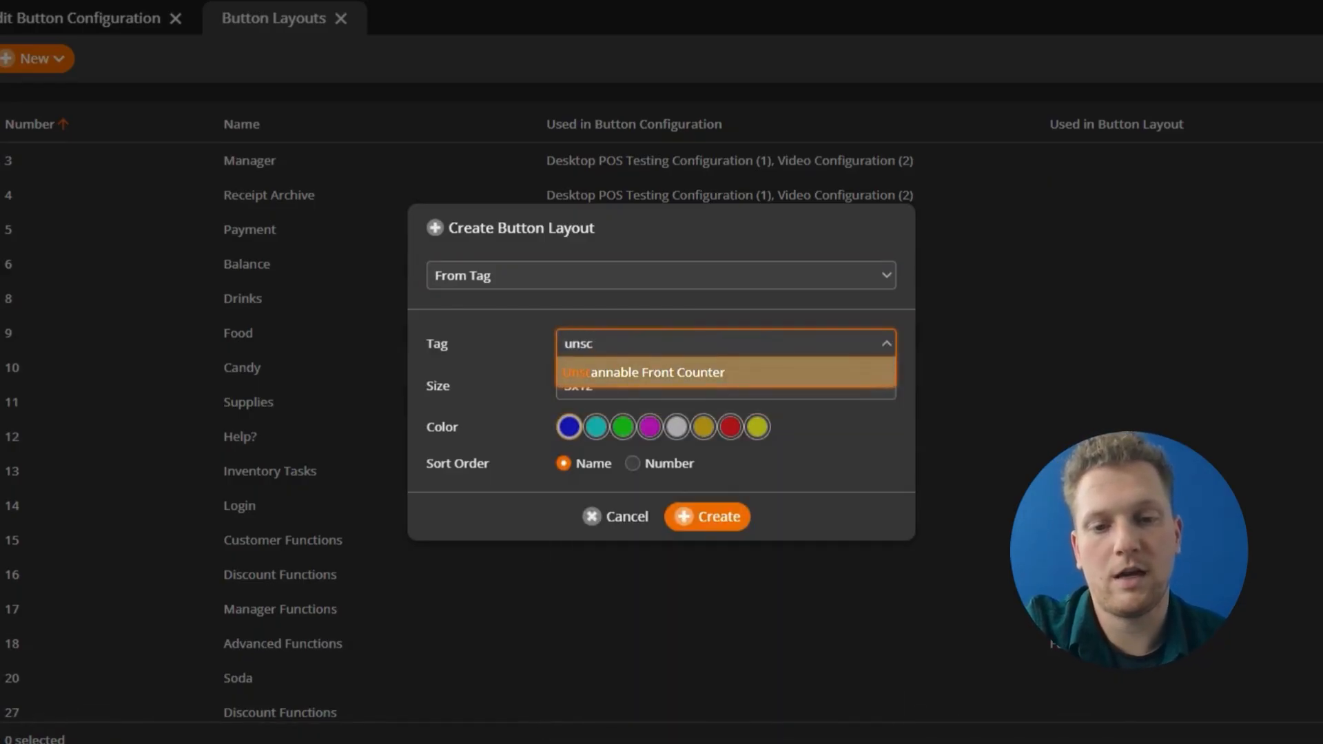
{"action": "left_click", "coordinate": [679, 372]}
{"action": "left_click", "coordinate": [427, 344]}
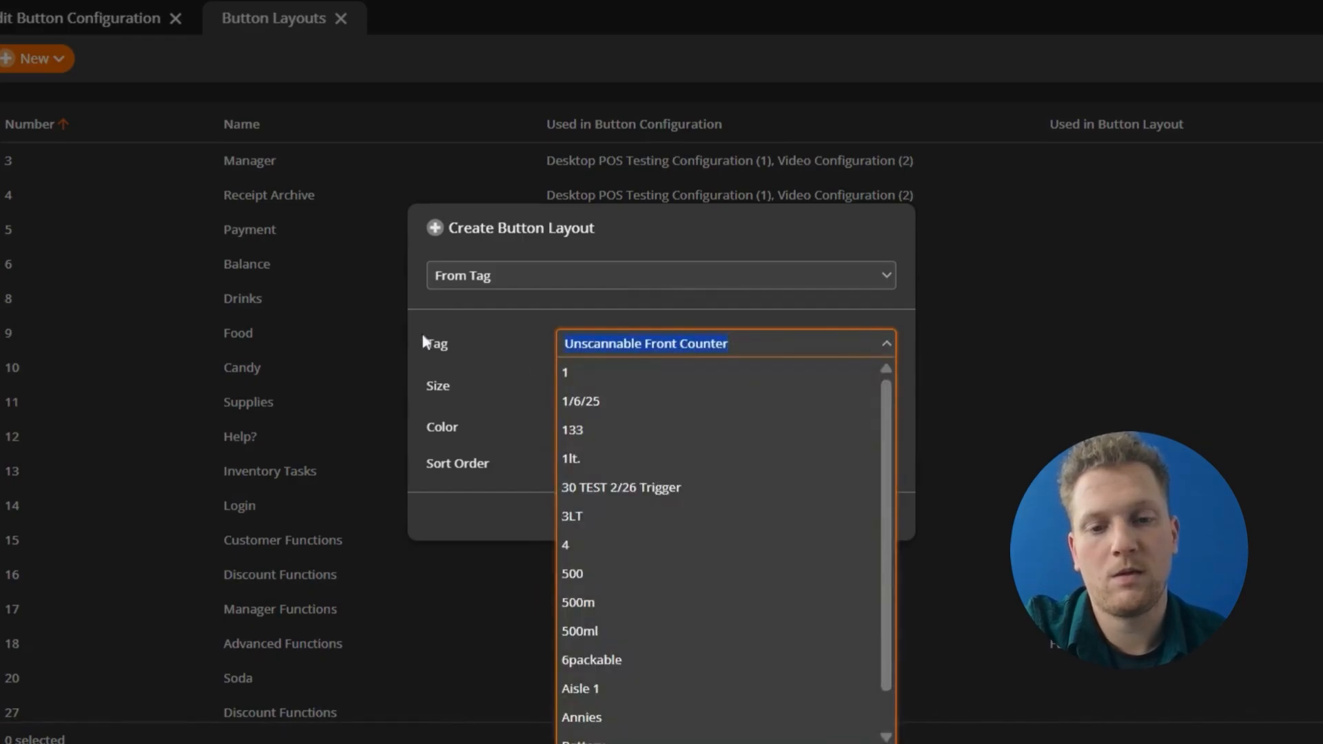
{"action": "left_click", "coordinate": [509, 346]}
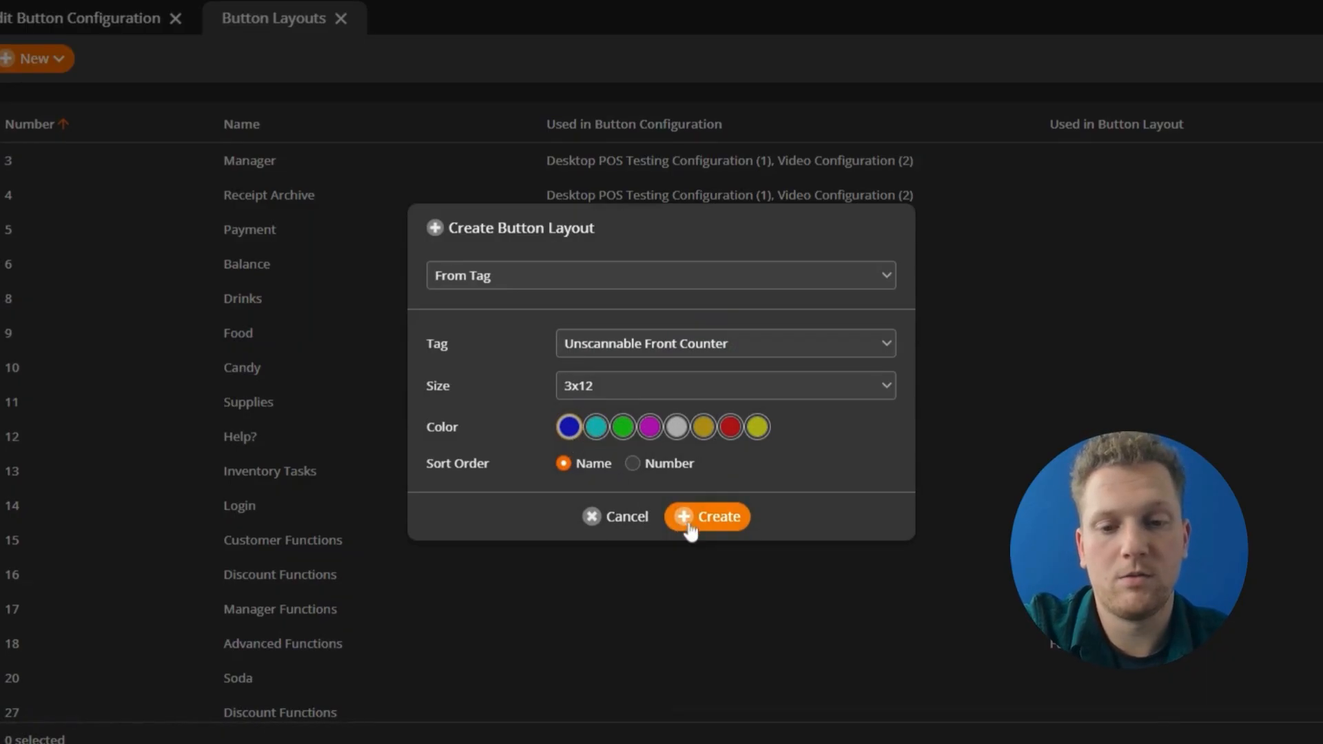
{"action": "left_click", "coordinate": [618, 519]}
- Return to the Video Configuration and open its Quick Keys layout on the booking screen for editing
{"action": "scroll", "coordinate": [404, 420], "scroll_direction": "down", "scroll_amount": 2}
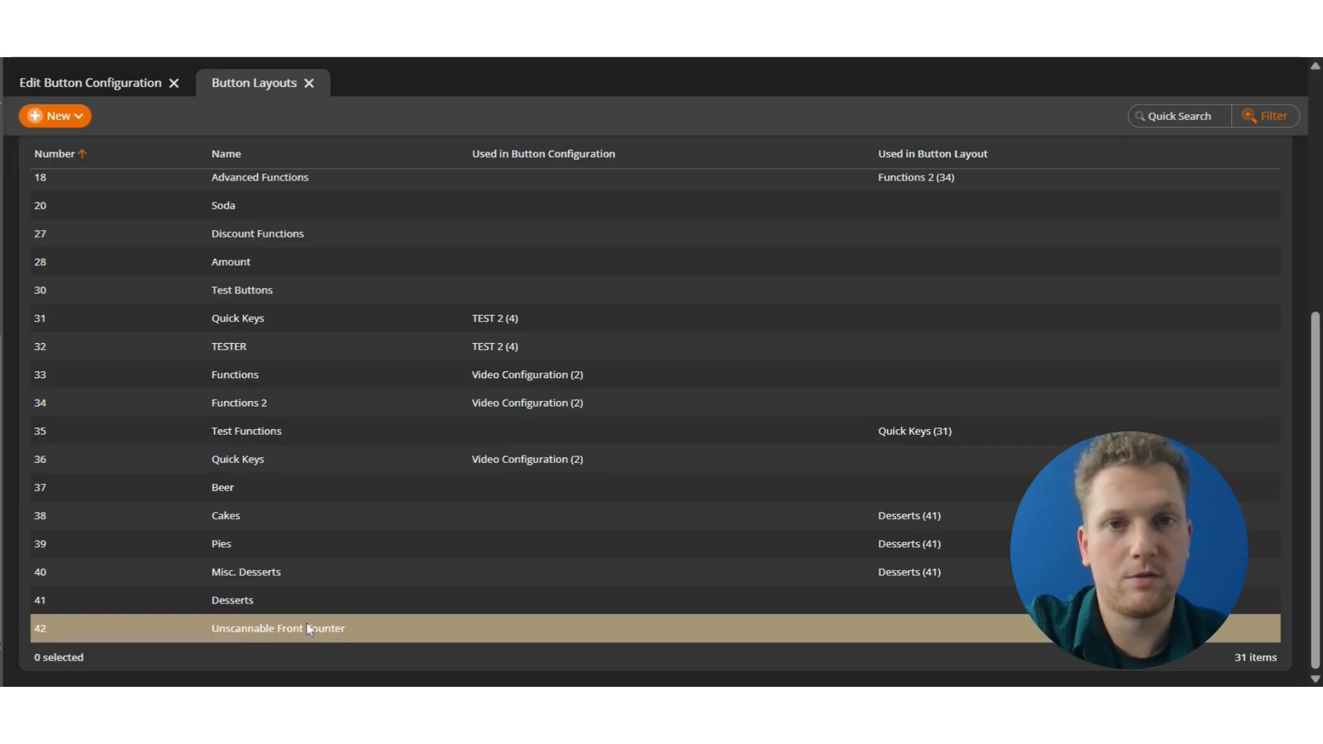
{"action": "left_click", "coordinate": [117, 90]}
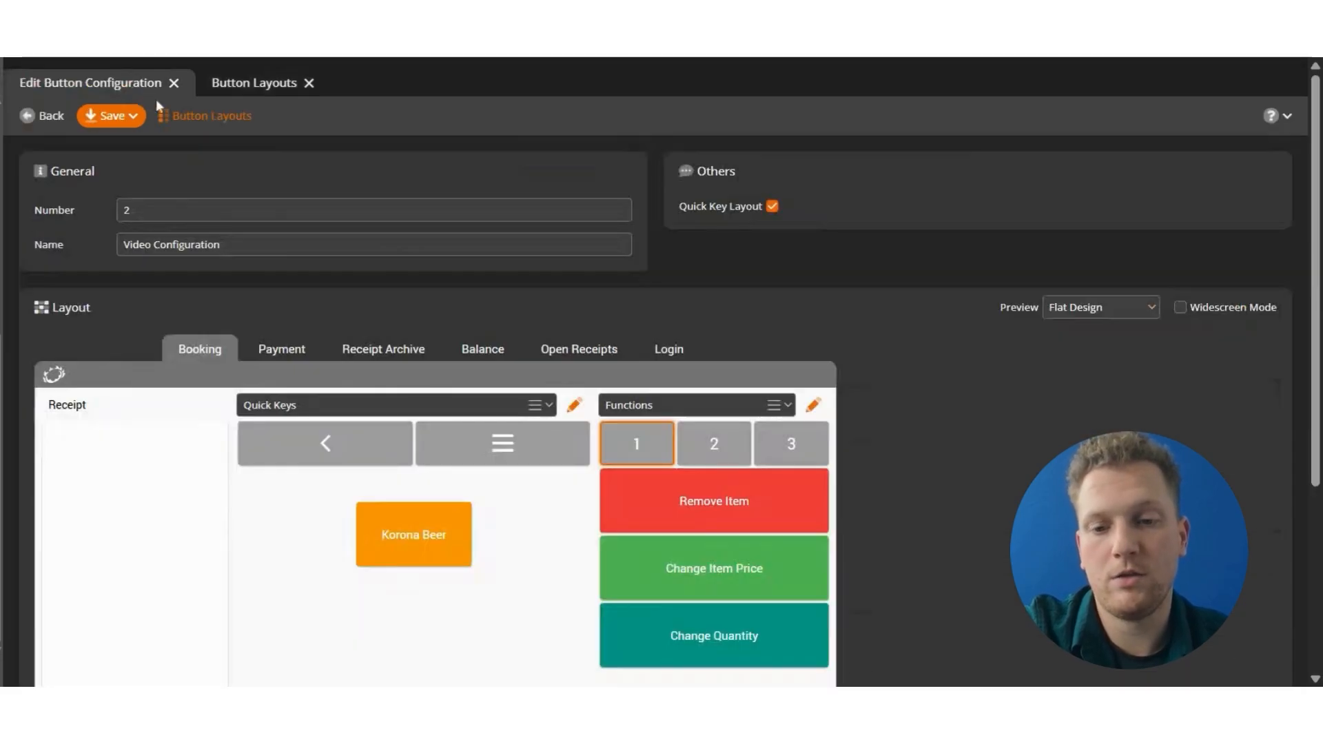
{"action": "scroll", "coordinate": [452, 355], "scroll_direction": "down", "scroll_amount": 3}
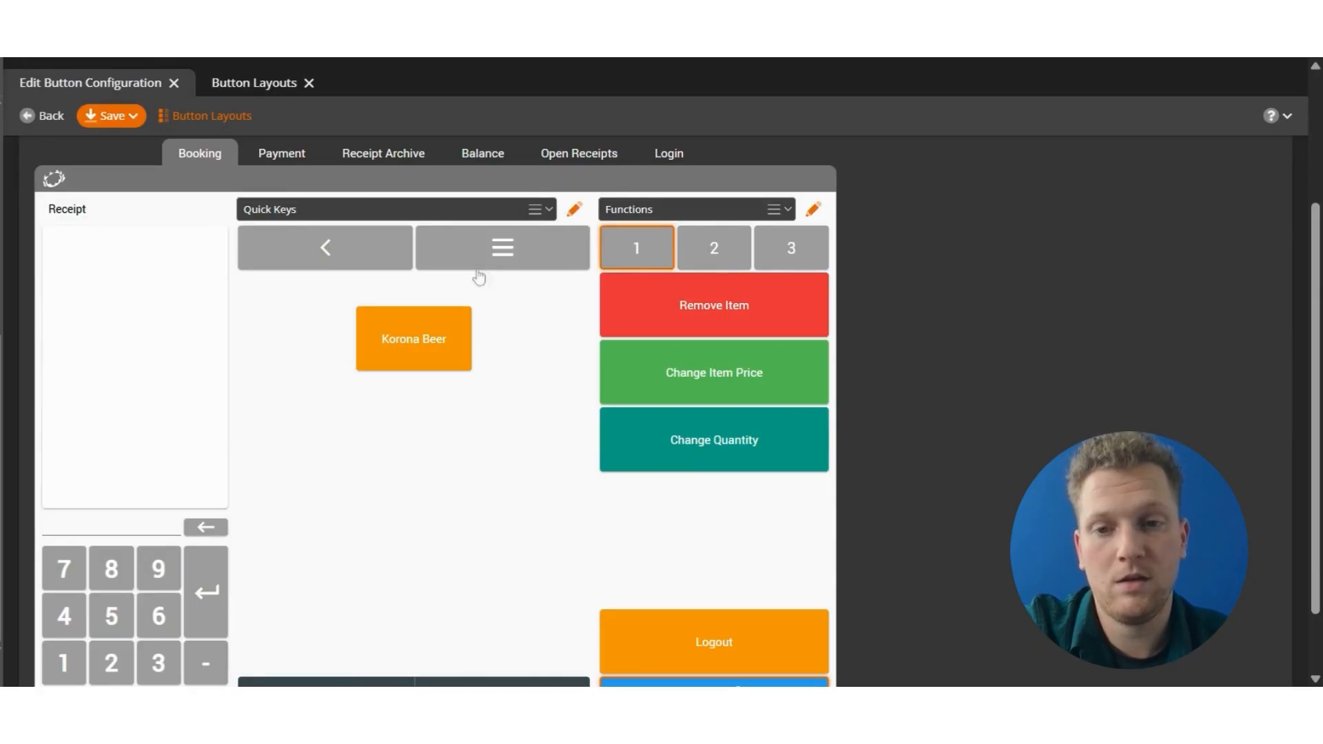
{"action": "scroll", "coordinate": [479, 278], "scroll_direction": "up", "scroll_amount": 1}
{"action": "scroll", "coordinate": [356, 348], "scroll_direction": "down", "scroll_amount": 1}
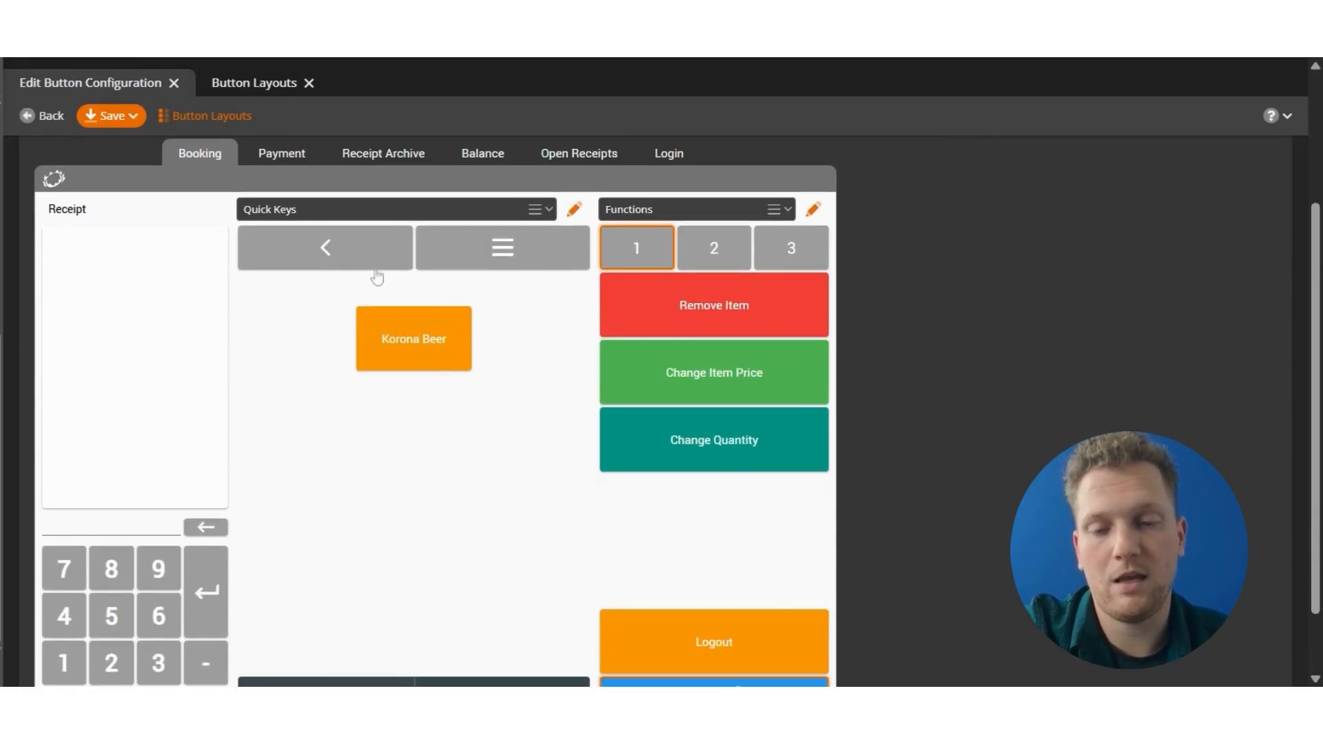
{"action": "left_click", "coordinate": [581, 212]}
- Add a 1x2 orange button labelled Beer in the first column of the Quick Keys grid, starting at the ninth row
{"action": "scroll", "coordinate": [719, 322], "scroll_direction": "down", "scroll_amount": 1}
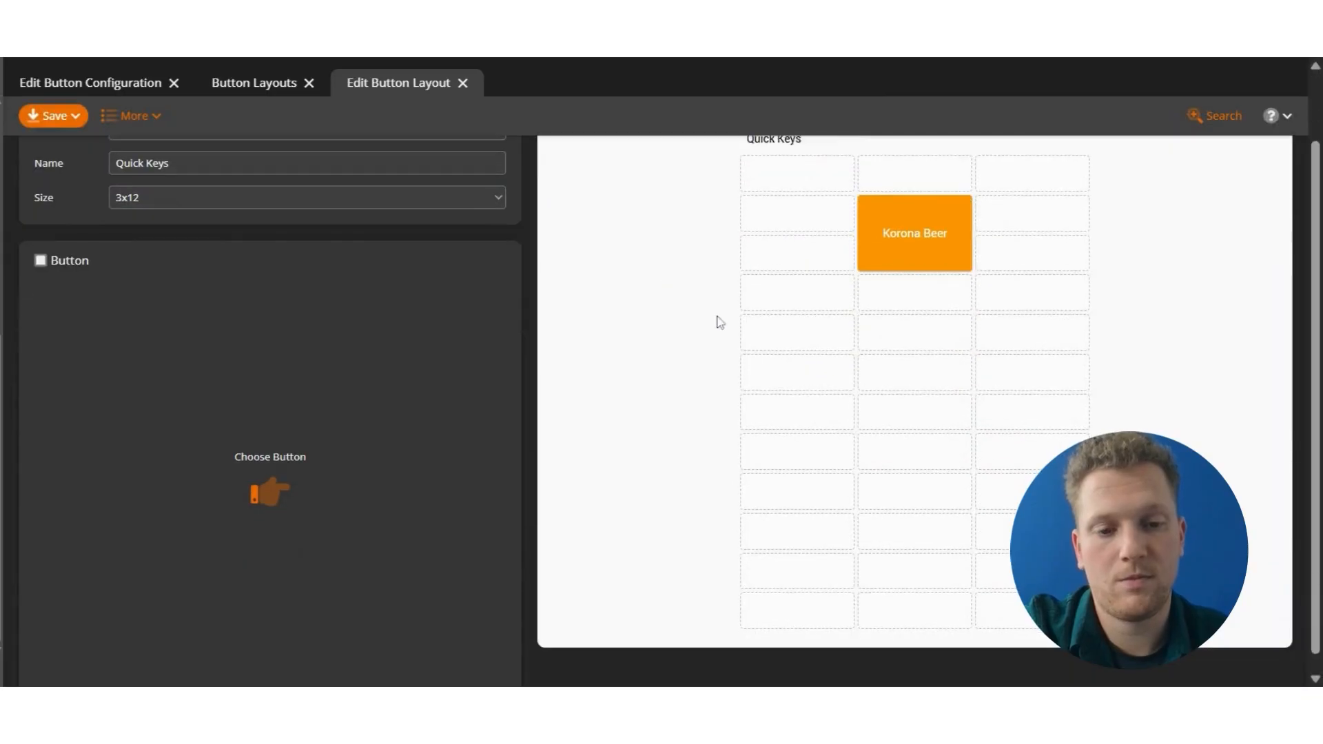
{"action": "left_click", "coordinate": [785, 482]}
{"action": "left_click", "coordinate": [159, 334]}
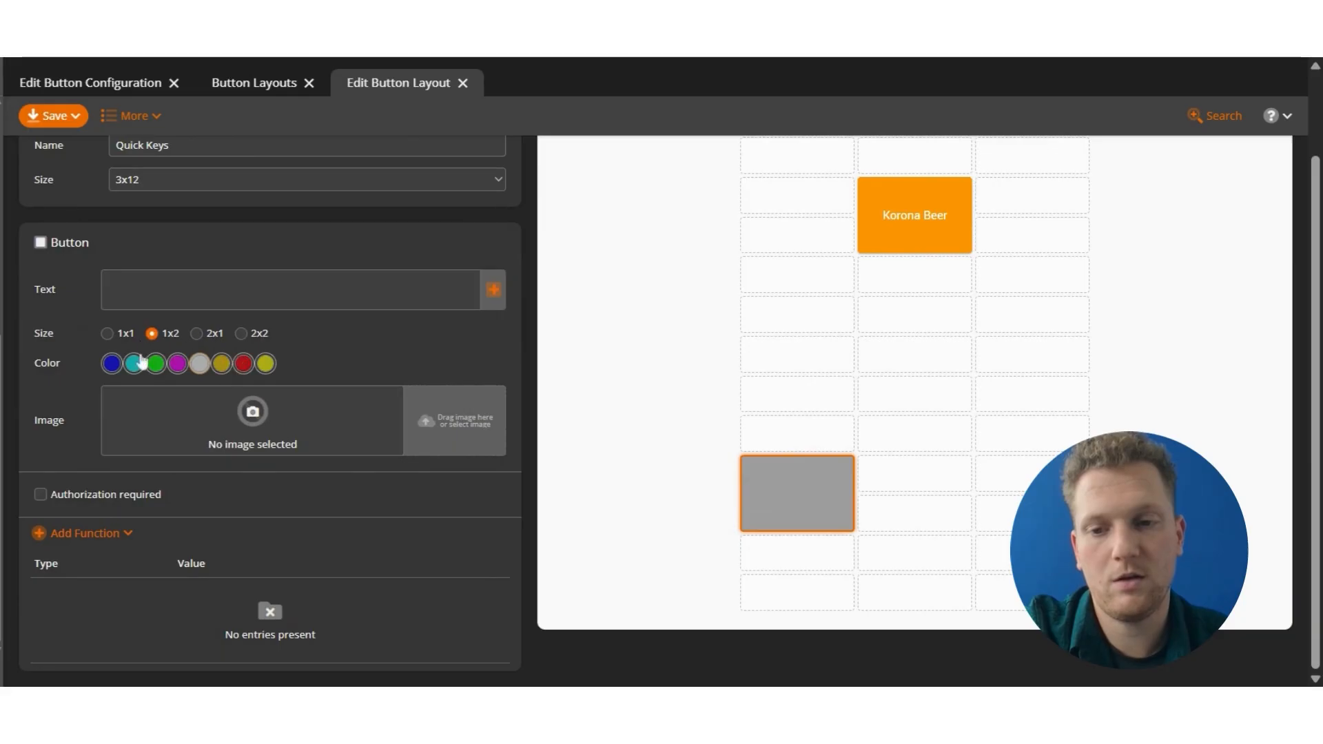
{"action": "left_click", "coordinate": [222, 363]}
{"action": "left_click", "coordinate": [207, 290]}
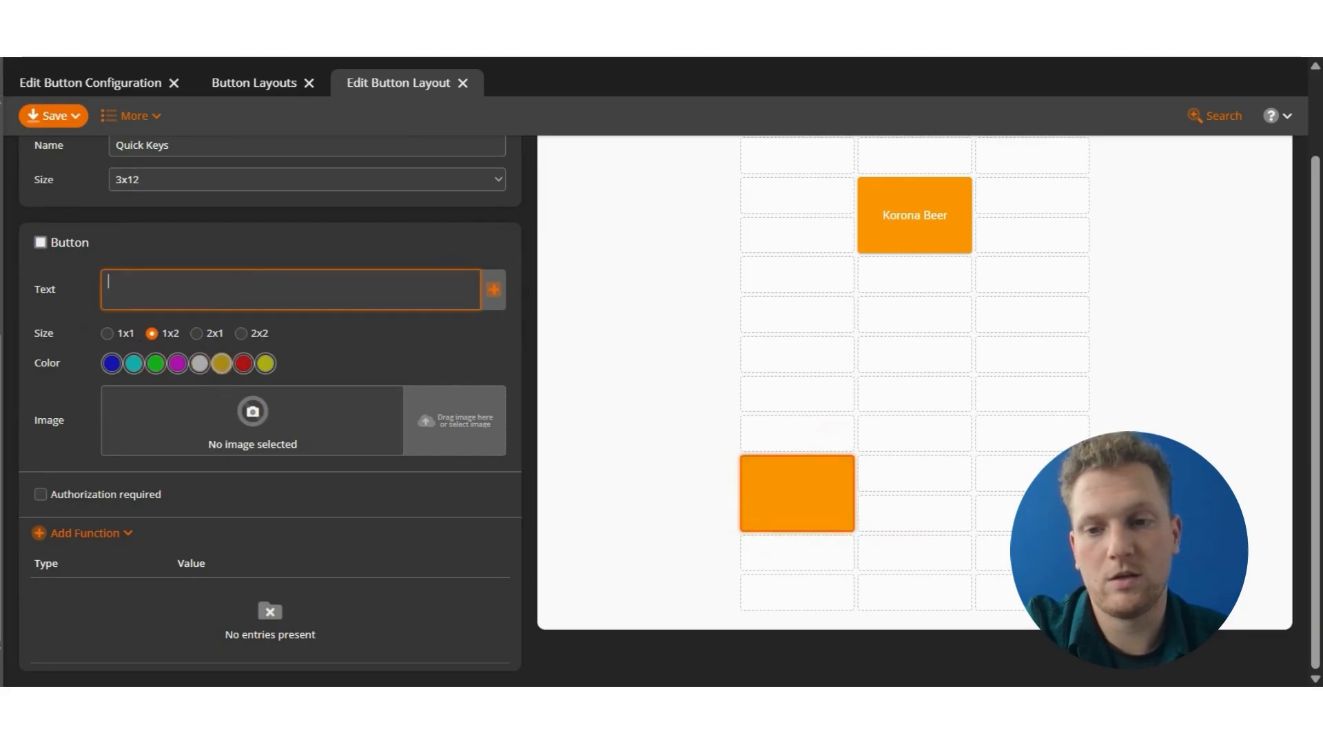
{"action": "type", "text": "Beer"}
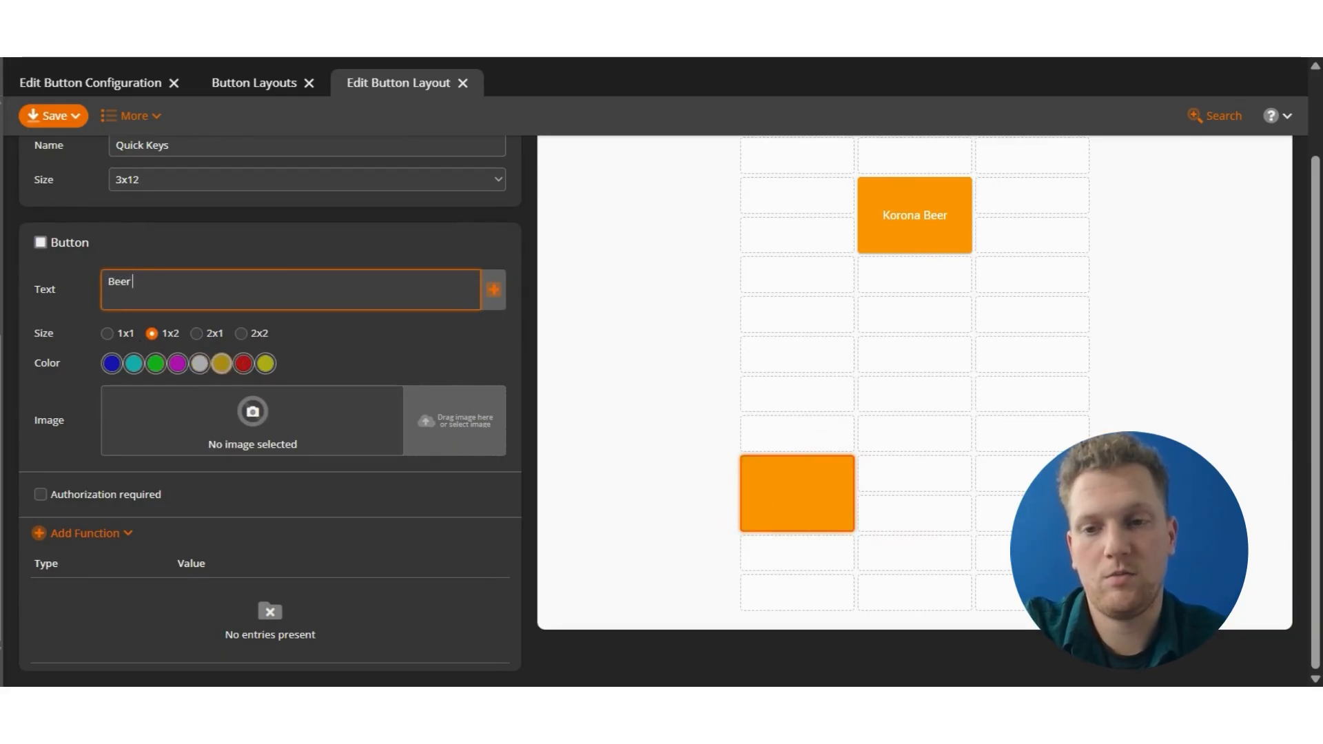
{"action": "left_click", "coordinate": [311, 354]}
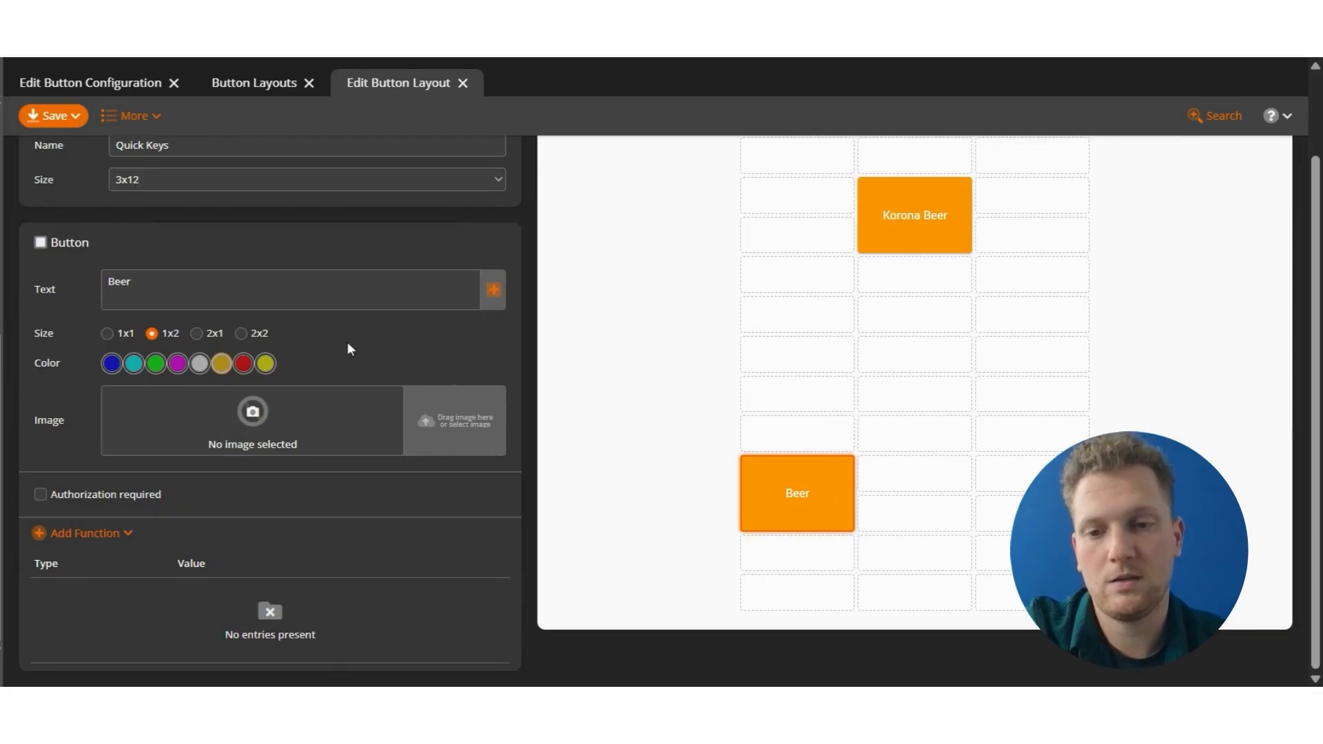
- Add a Button Layout function to the Beer button, linking it to the Beer (37) layout
{"action": "left_click", "coordinate": [96, 535]}
{"action": "left_click", "coordinate": [446, 370]}
{"action": "left_click", "coordinate": [455, 73]}
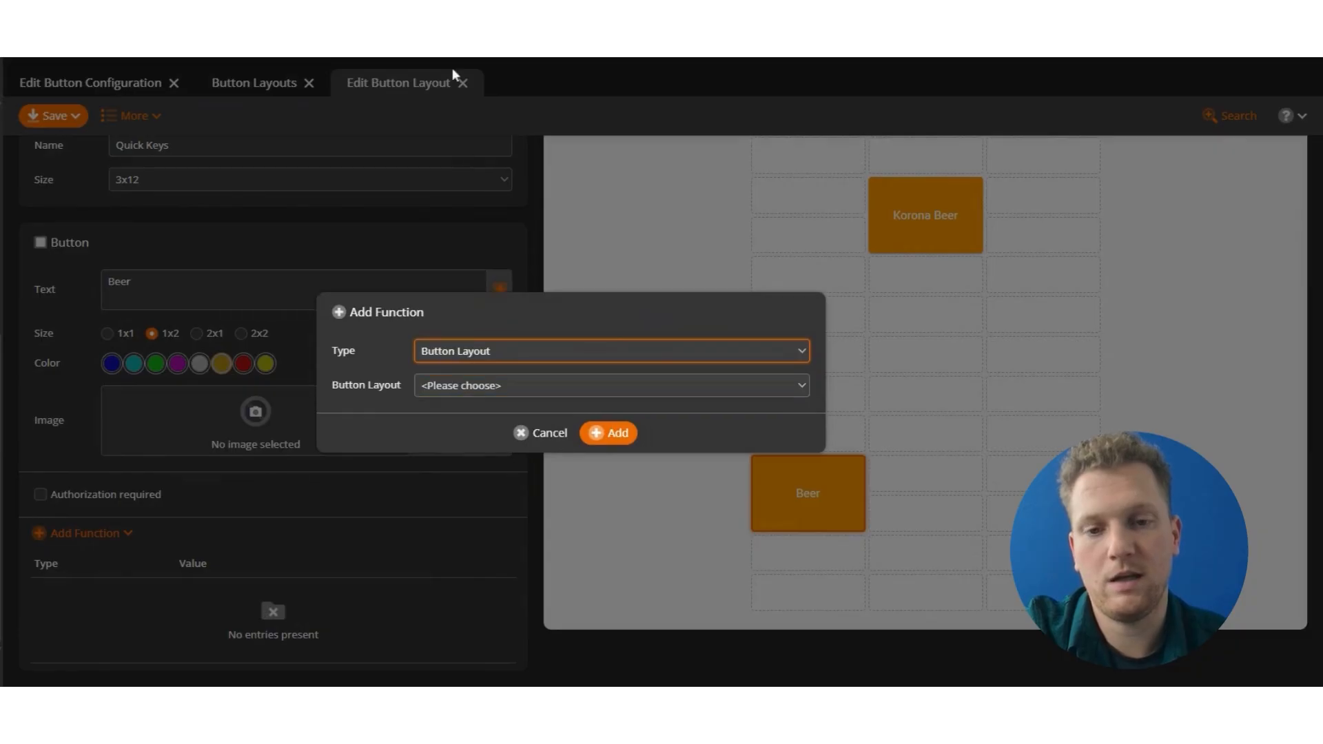
{"action": "left_click", "coordinate": [476, 380]}
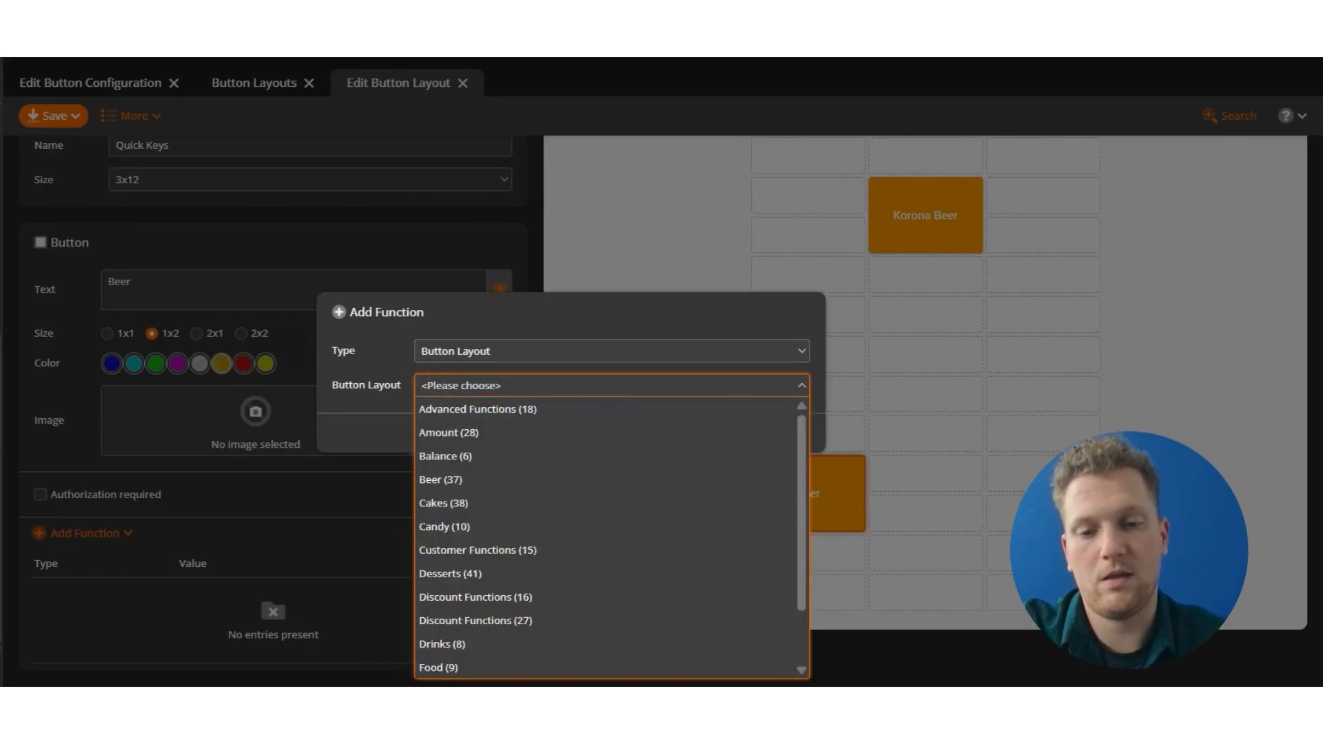
{"action": "type", "text": "Beer"}
{"action": "left_click", "coordinate": [455, 412]}
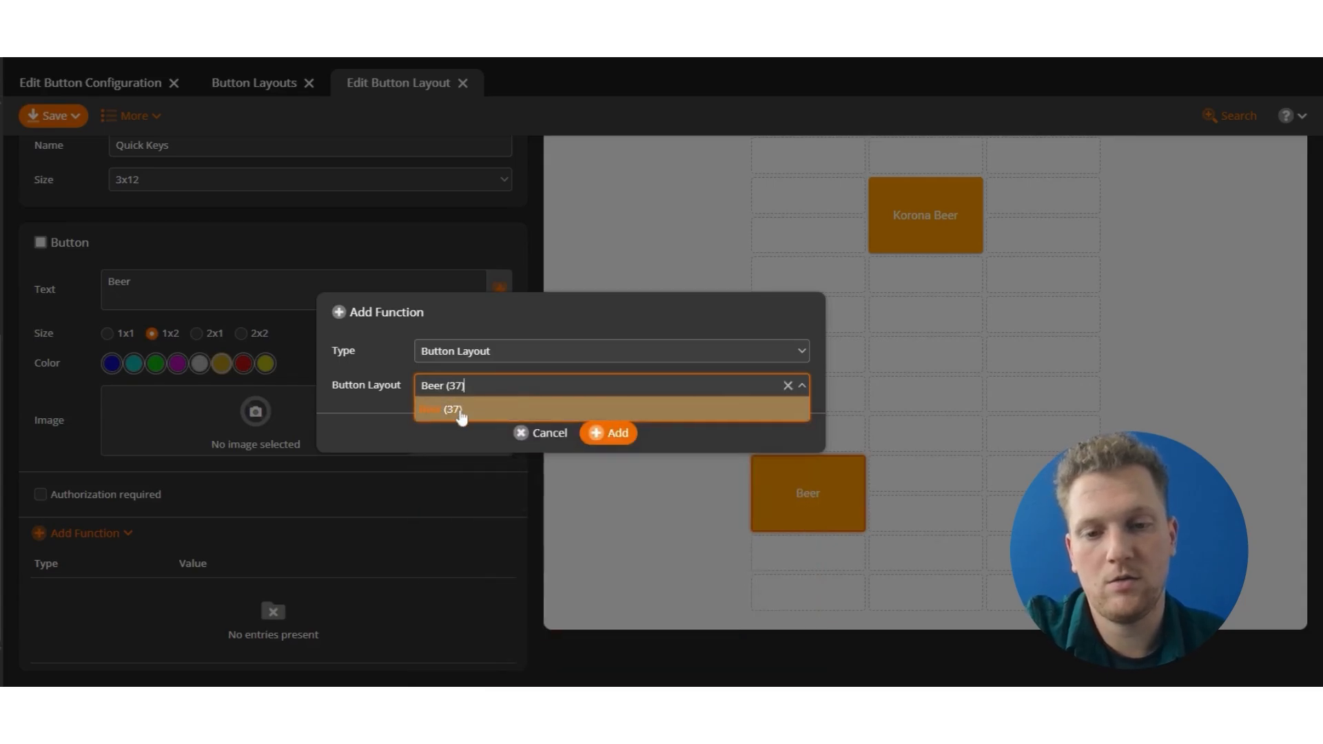
{"action": "left_click", "coordinate": [617, 433]}
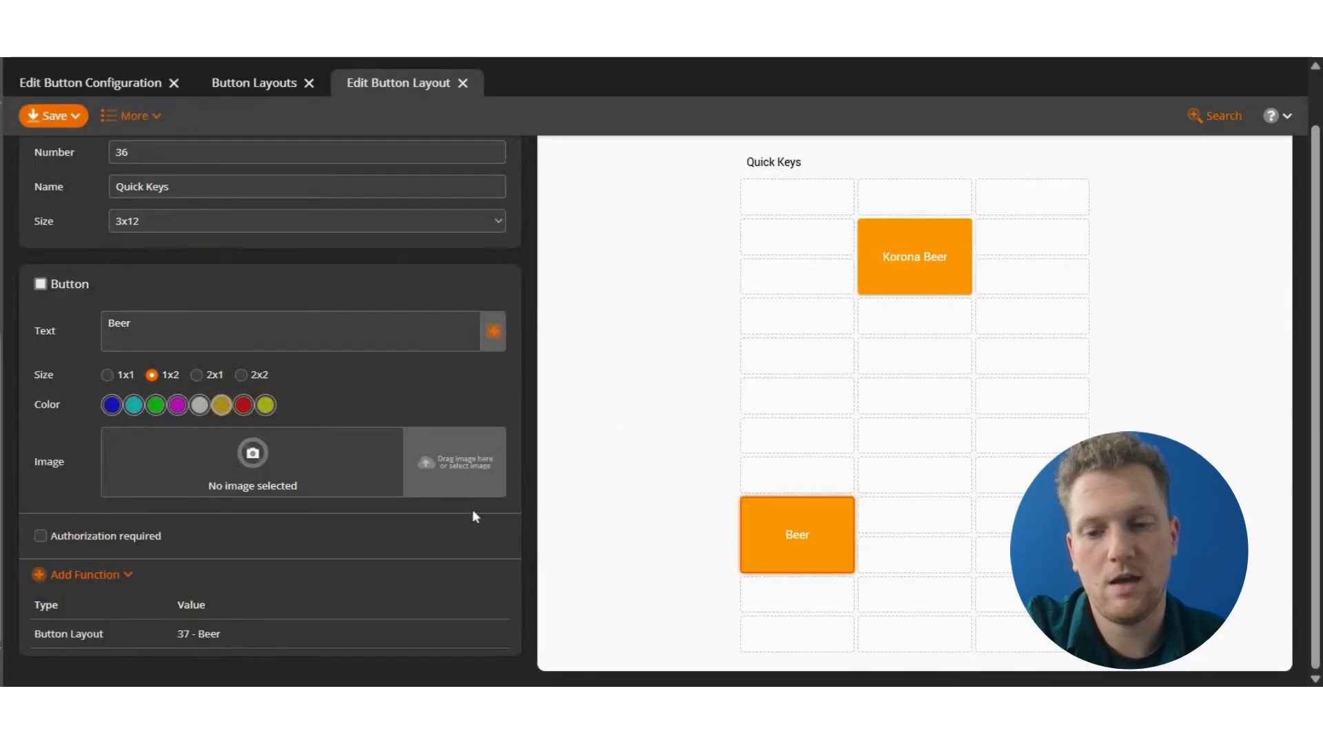
- Add a blue 1x2 button in the second column, starting at the ninth row, linked to the Desserts (41) button layout
{"action": "left_click", "coordinate": [923, 519]}
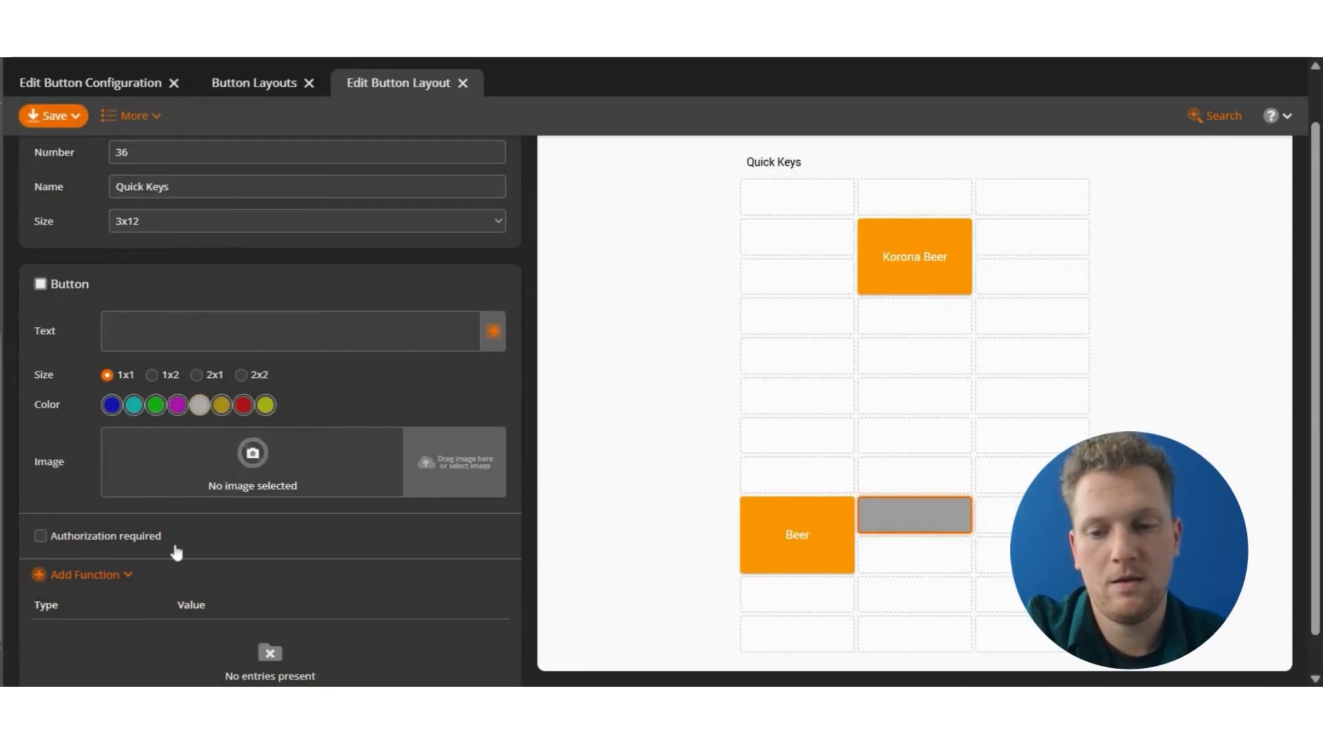
{"action": "scroll", "coordinate": [862, 523], "scroll_direction": "down", "scroll_amount": 1}
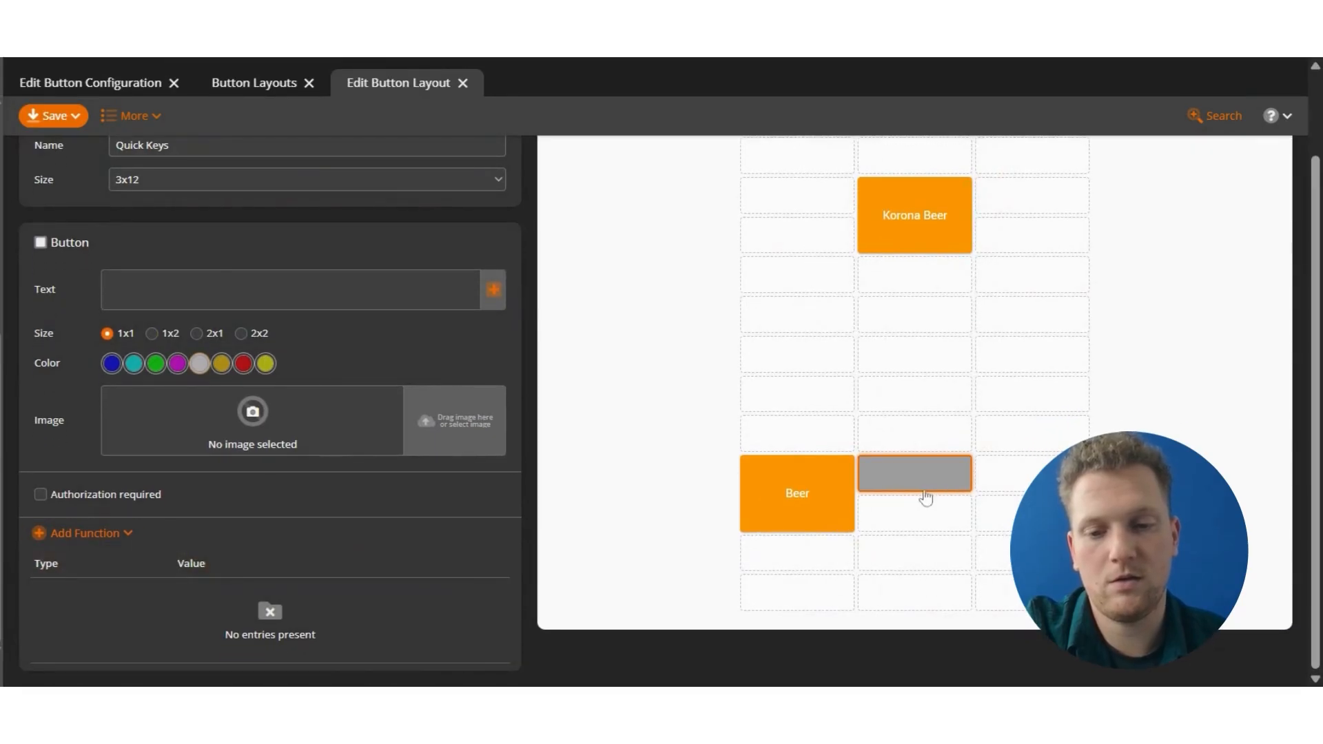
{"action": "left_click", "coordinate": [86, 534]}
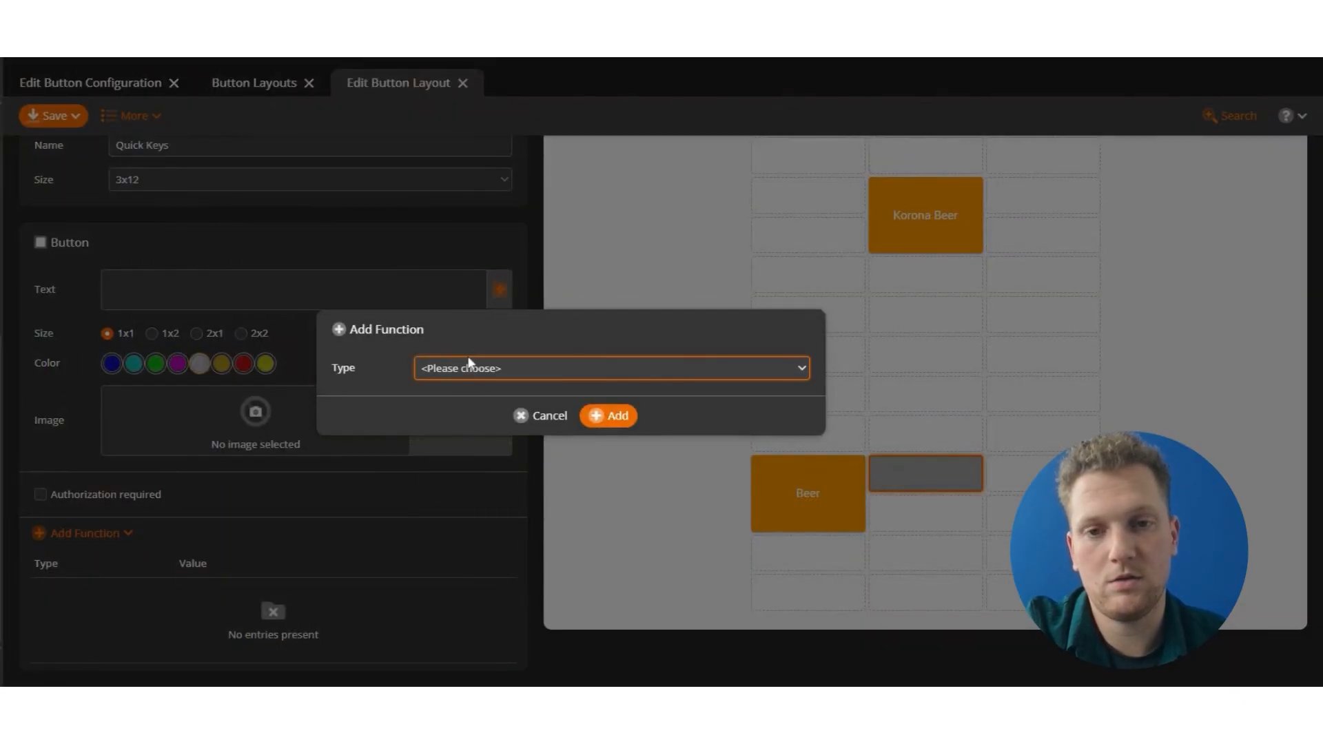
{"action": "left_click", "coordinate": [470, 244]}
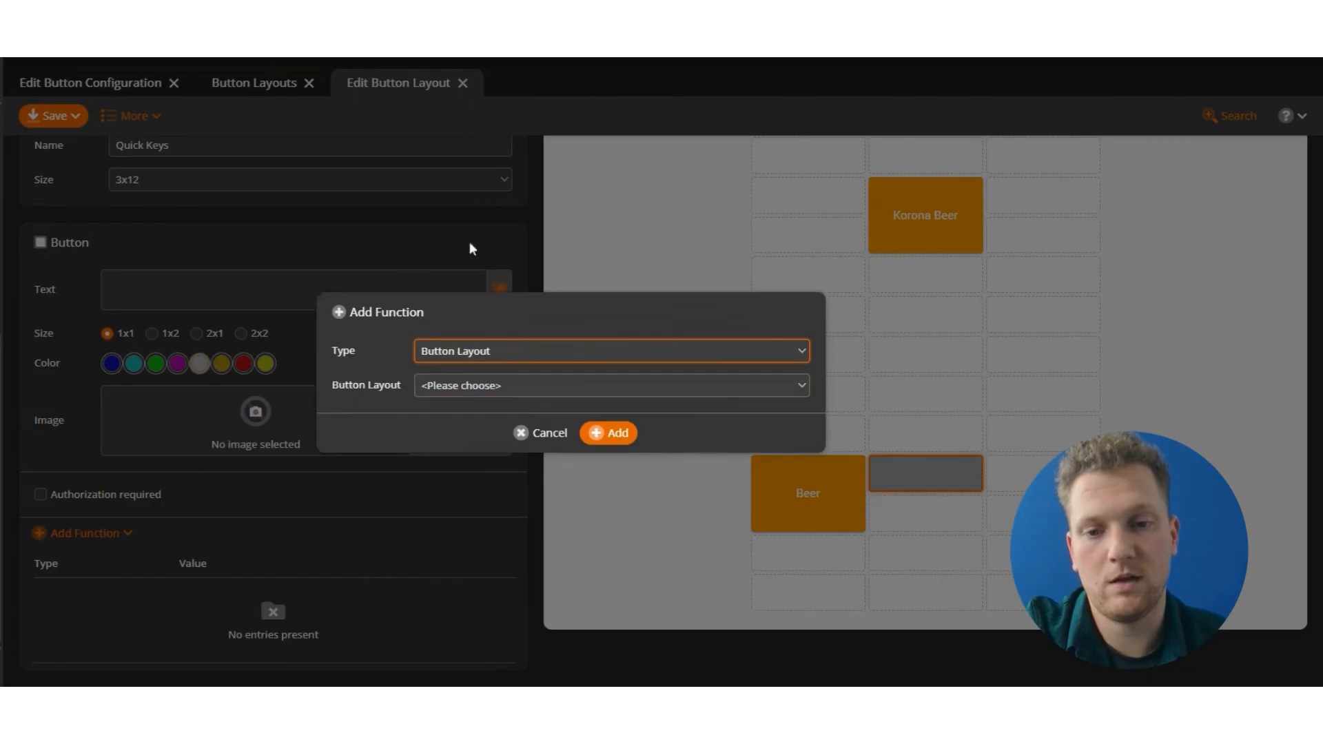
{"action": "left_click", "coordinate": [480, 384]}
{"action": "type", "text": "Dess"}
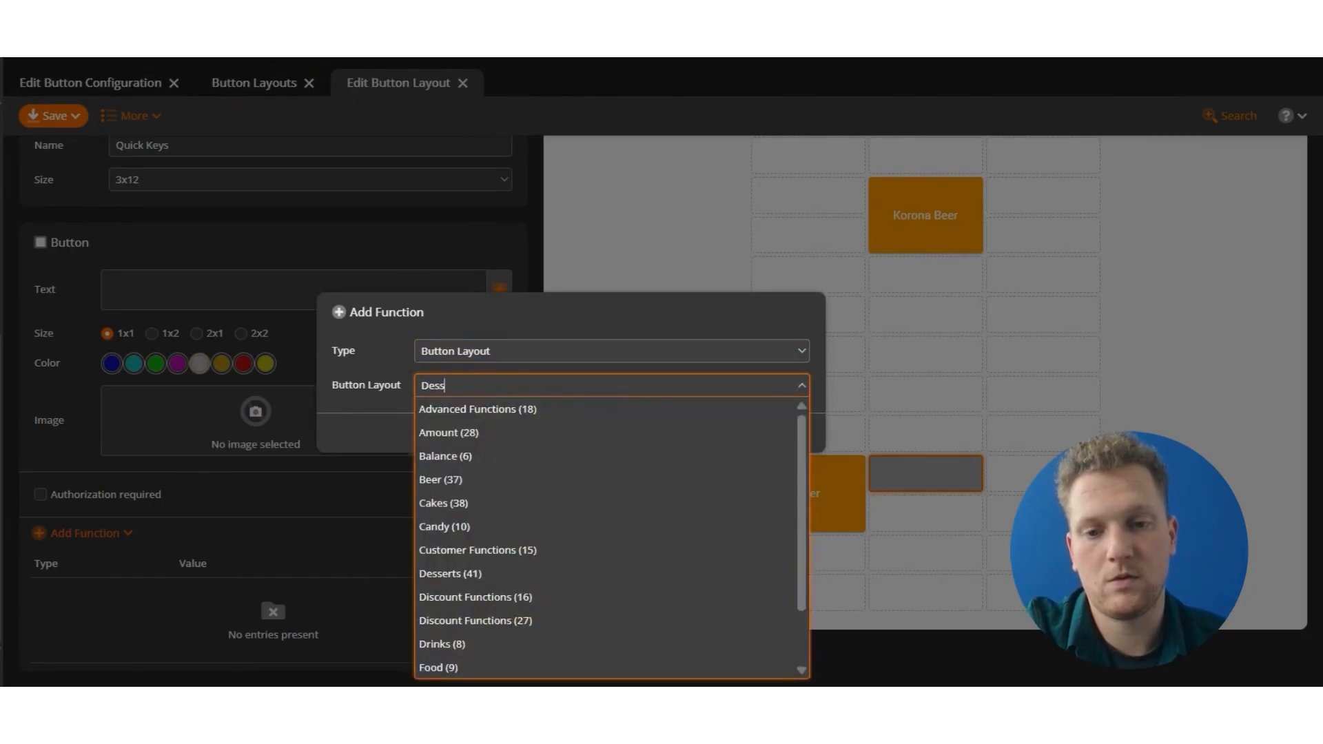
{"action": "left_click", "coordinate": [481, 412]}
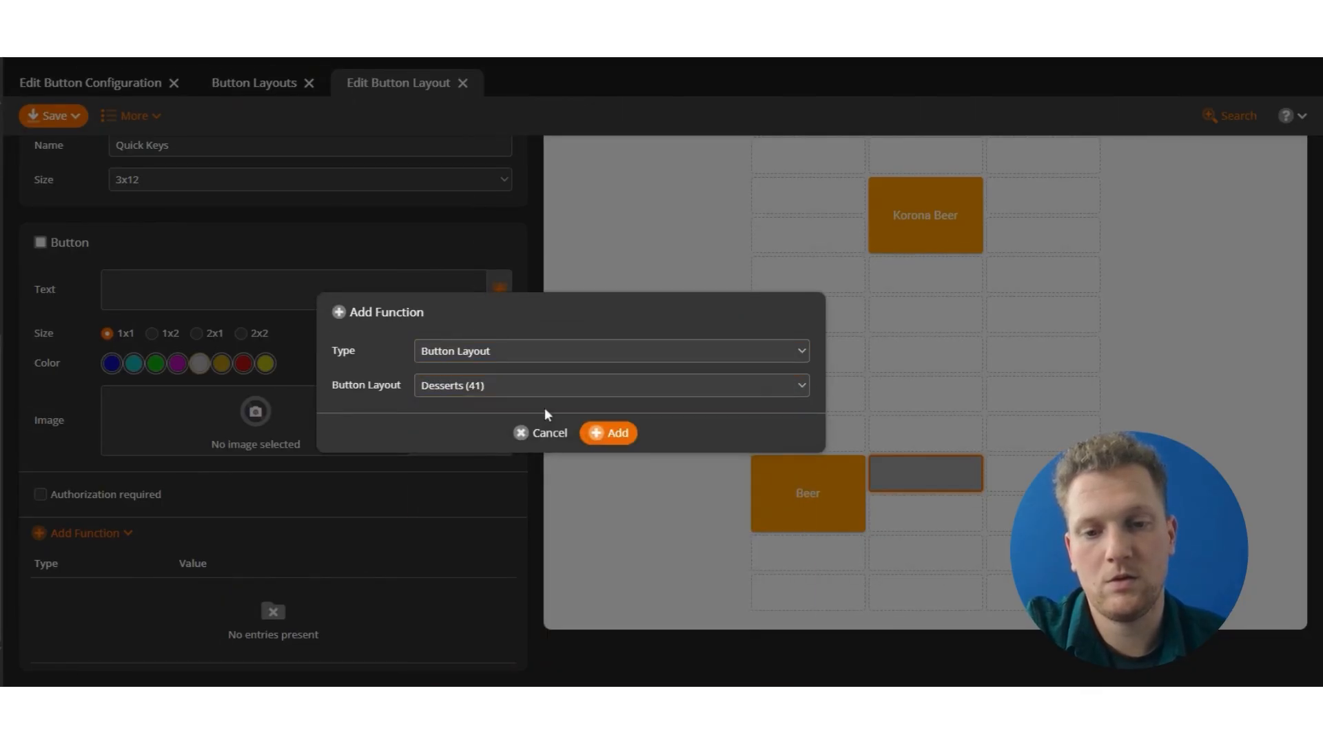
{"action": "left_click", "coordinate": [484, 386]}
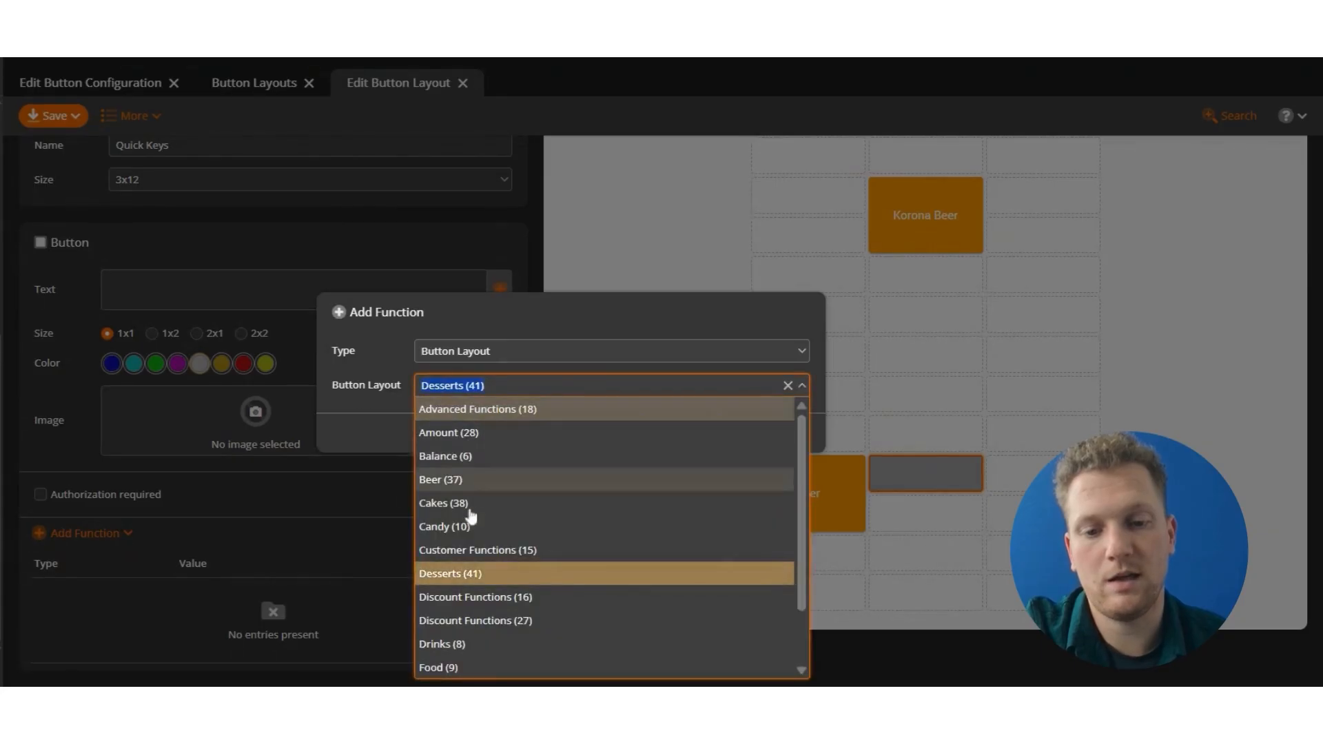
{"action": "left_click", "coordinate": [476, 571]}
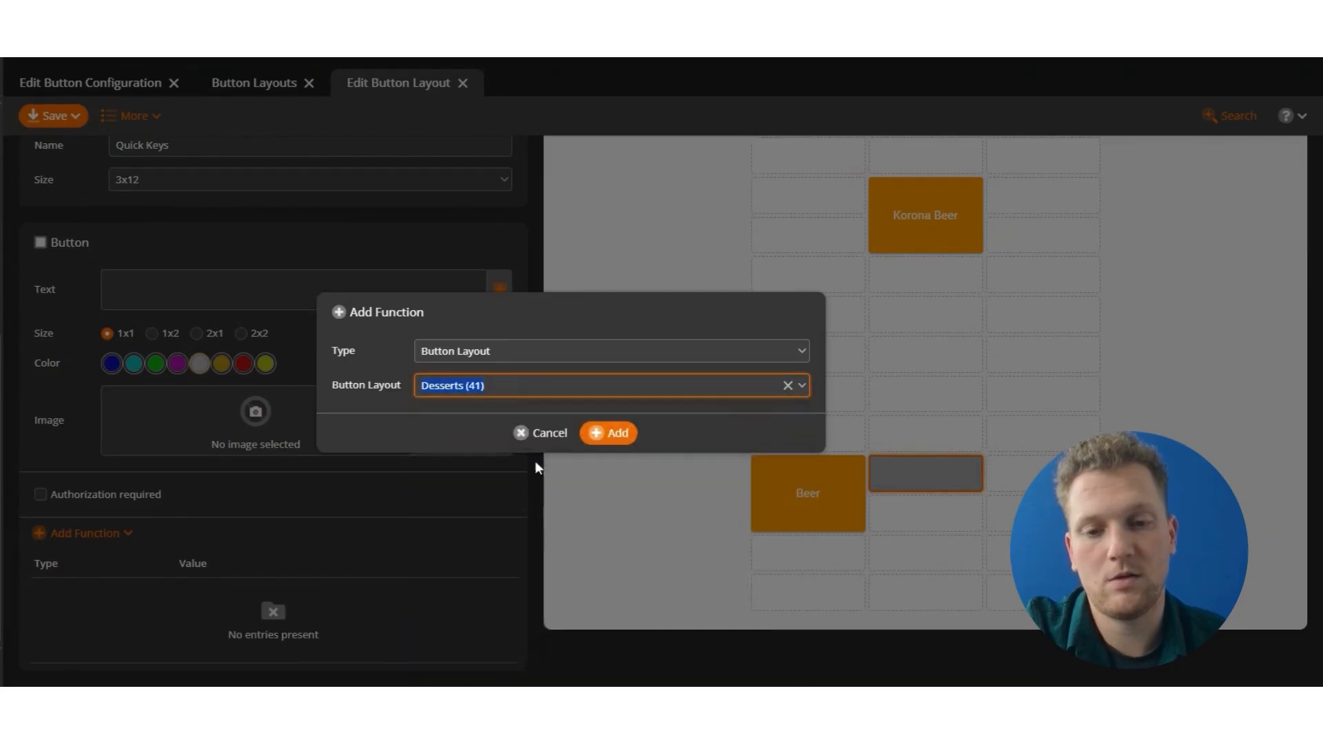
{"action": "left_click", "coordinate": [594, 433]}
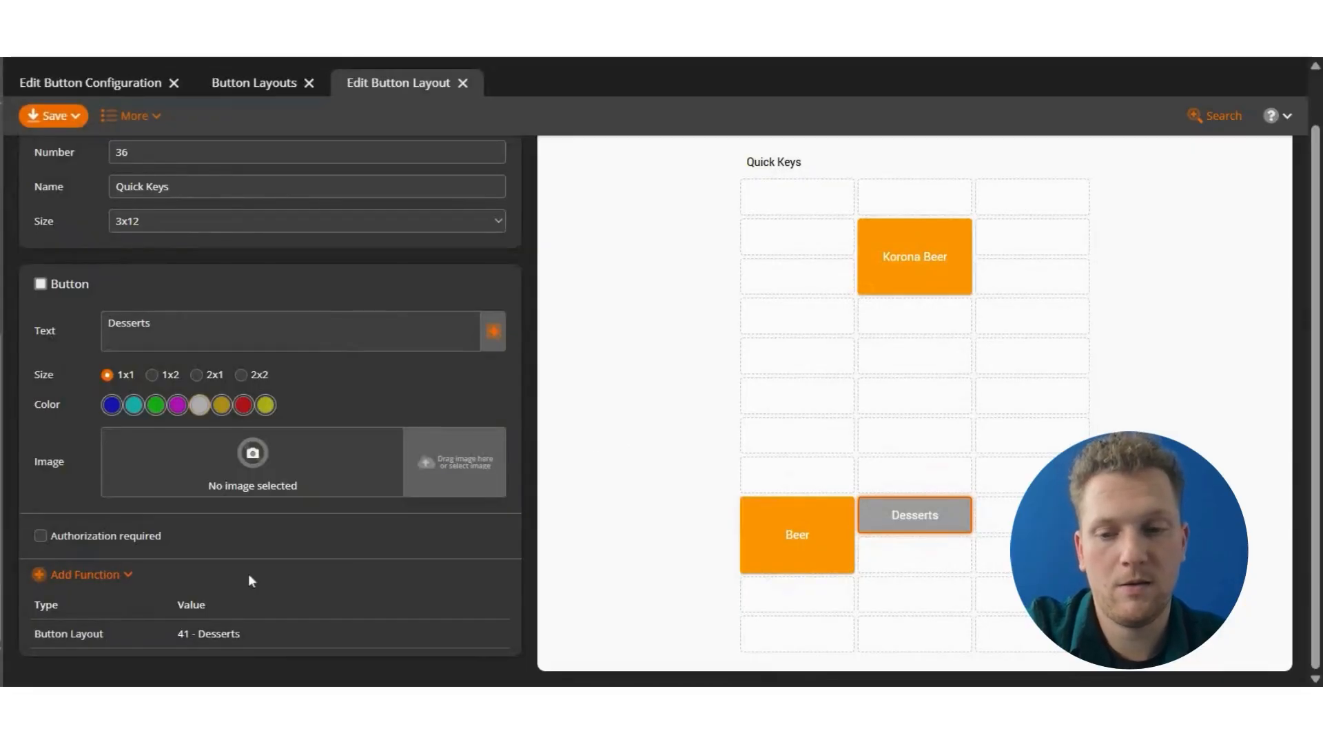
{"action": "left_click", "coordinate": [152, 375]}
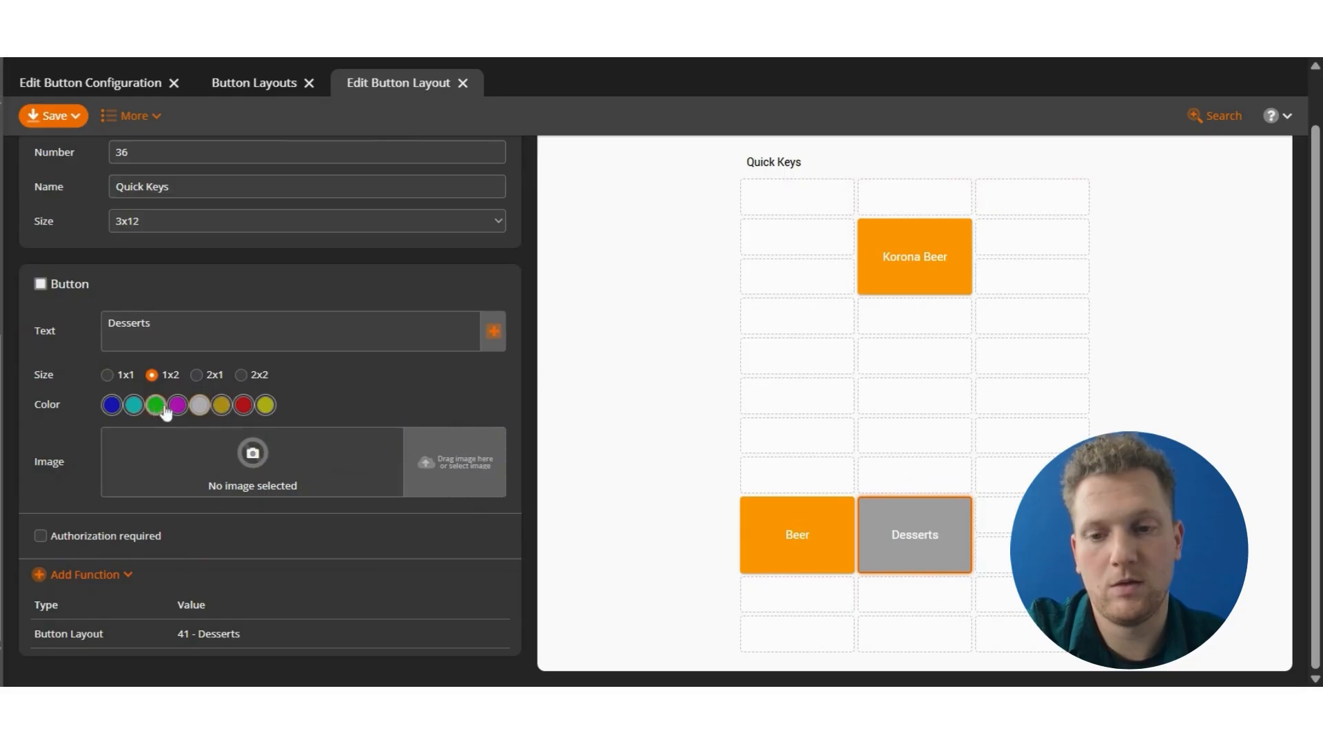
{"action": "left_click", "coordinate": [111, 405]}
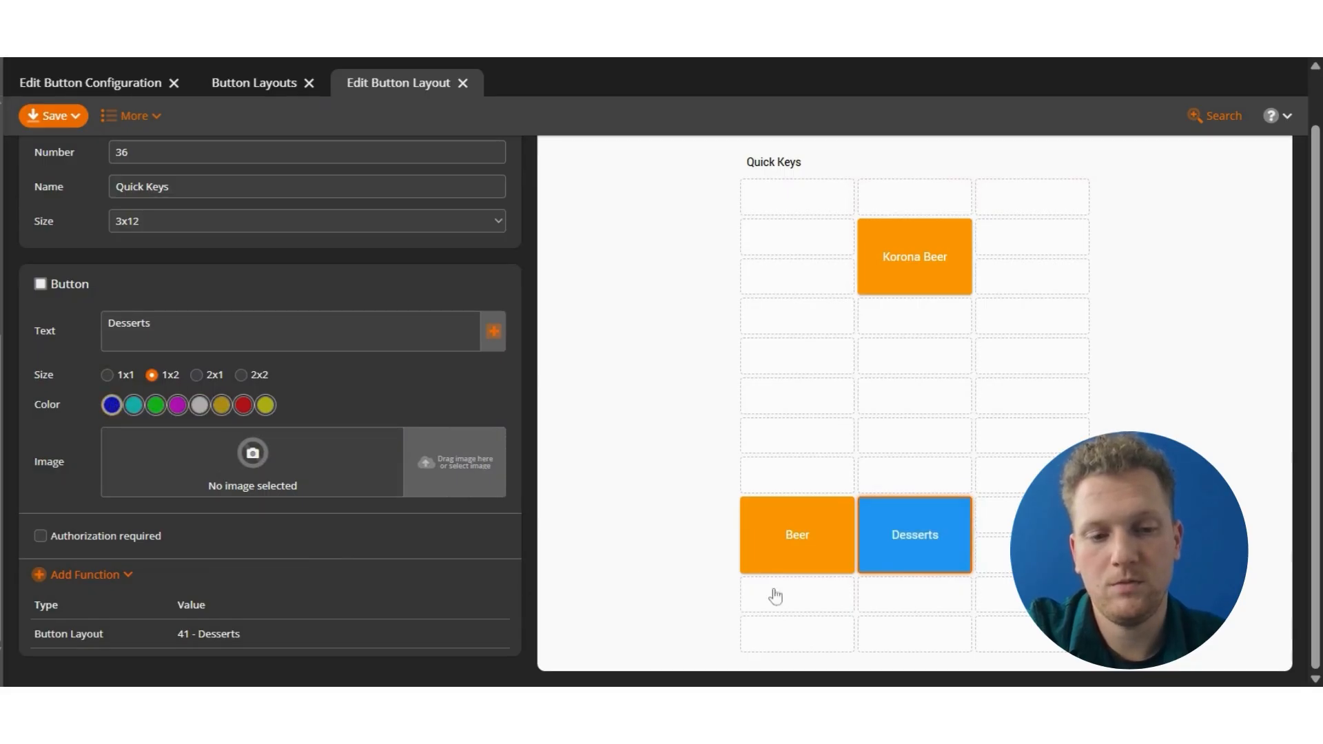
- Add a green 1x2 button in the third column, starting at the ninth row, linked to the Unscannable Front Counter (42) button layout
{"action": "left_click", "coordinate": [1033, 516]}
{"action": "left_click", "coordinate": [111, 563]}
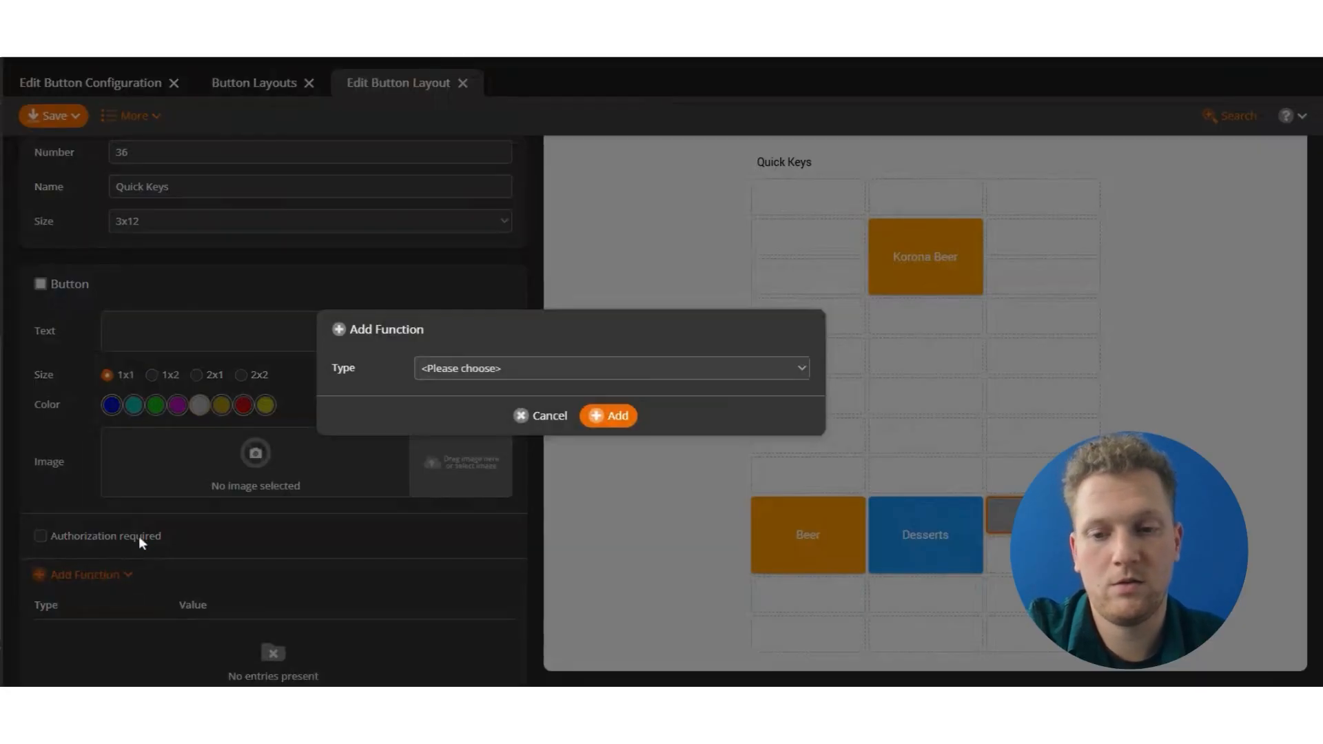
{"action": "left_click", "coordinate": [487, 369]}
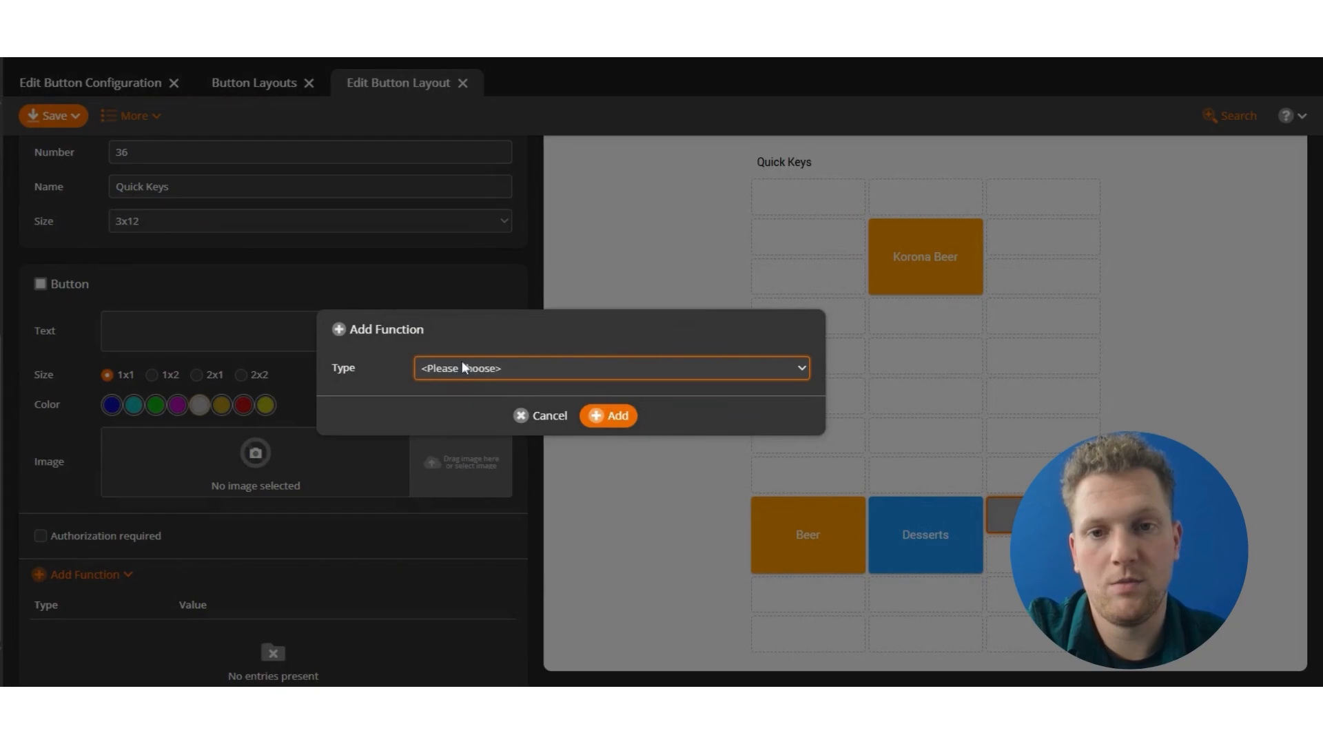
{"action": "left_click", "coordinate": [487, 126]}
{"action": "left_click", "coordinate": [610, 386]}
{"action": "type", "text": "unsca"}
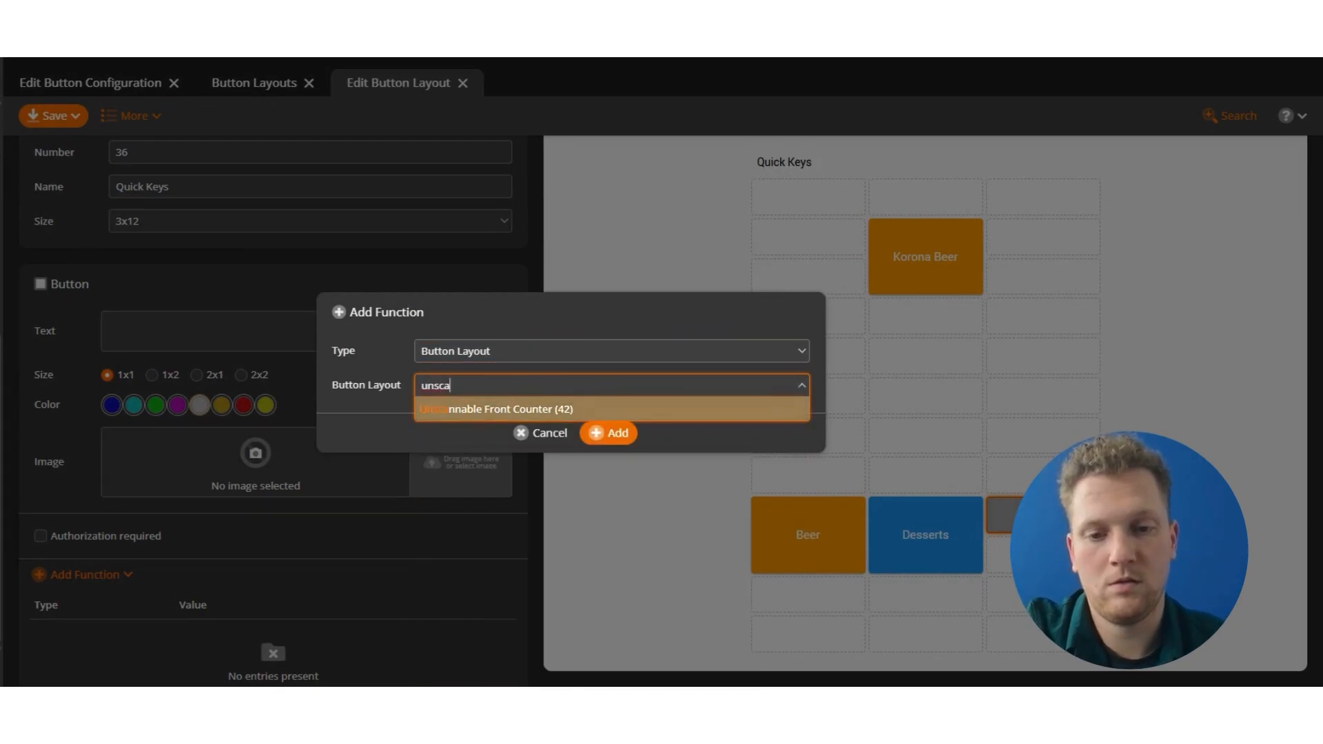
{"action": "left_click", "coordinate": [467, 418]}
{"action": "left_click", "coordinate": [615, 431]}
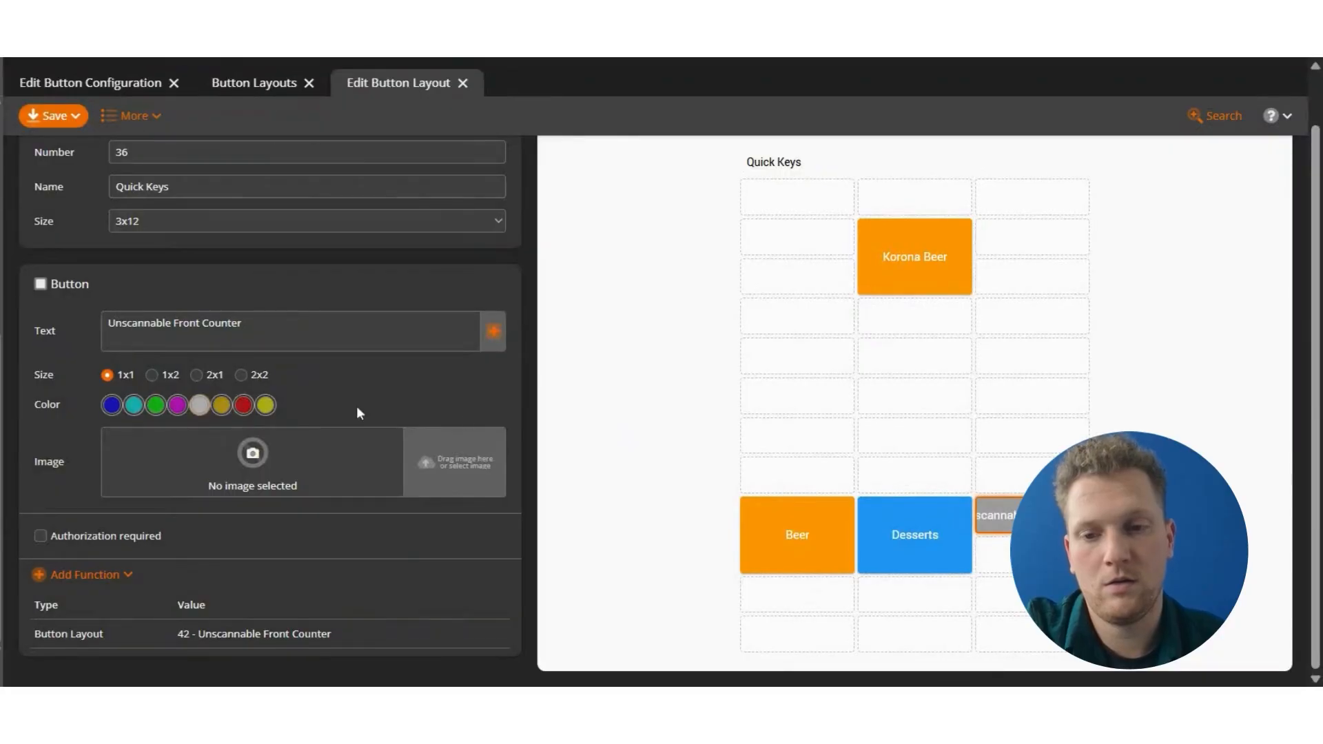
{"action": "left_click", "coordinate": [150, 376]}
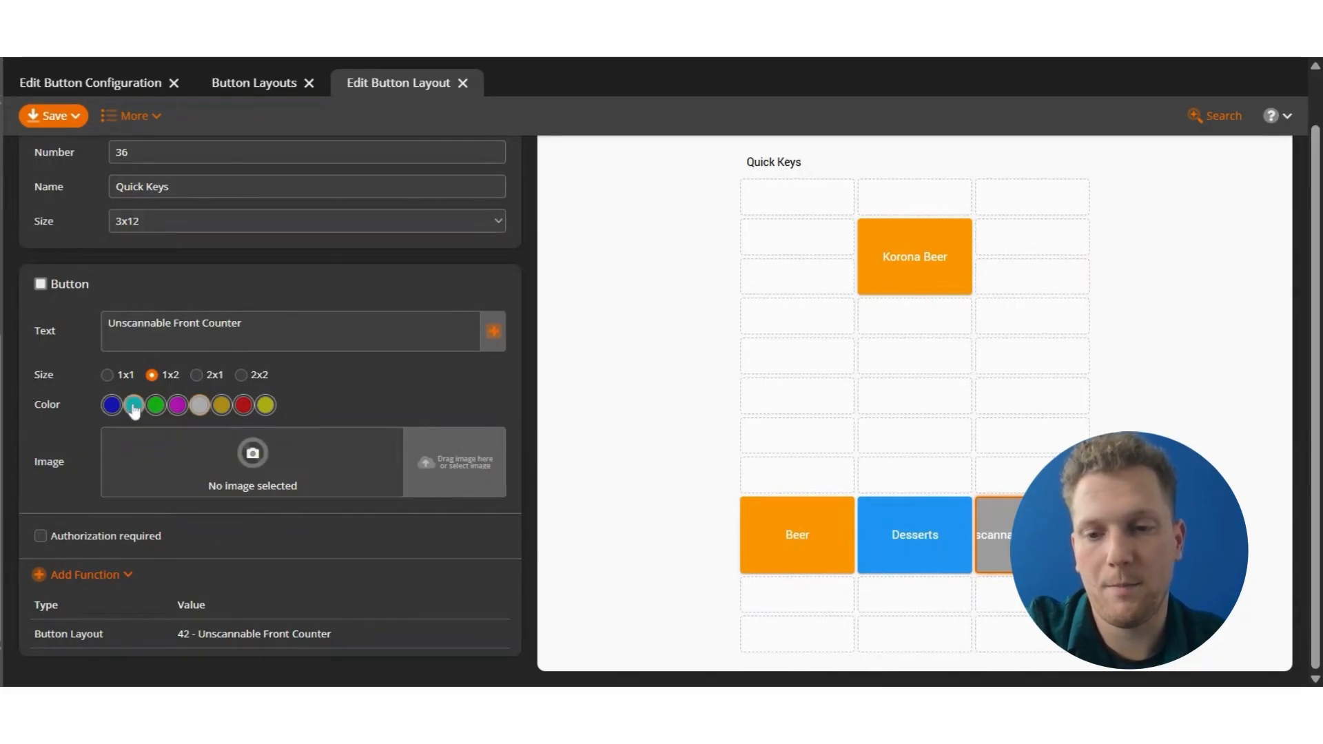
{"action": "left_click", "coordinate": [155, 404]}
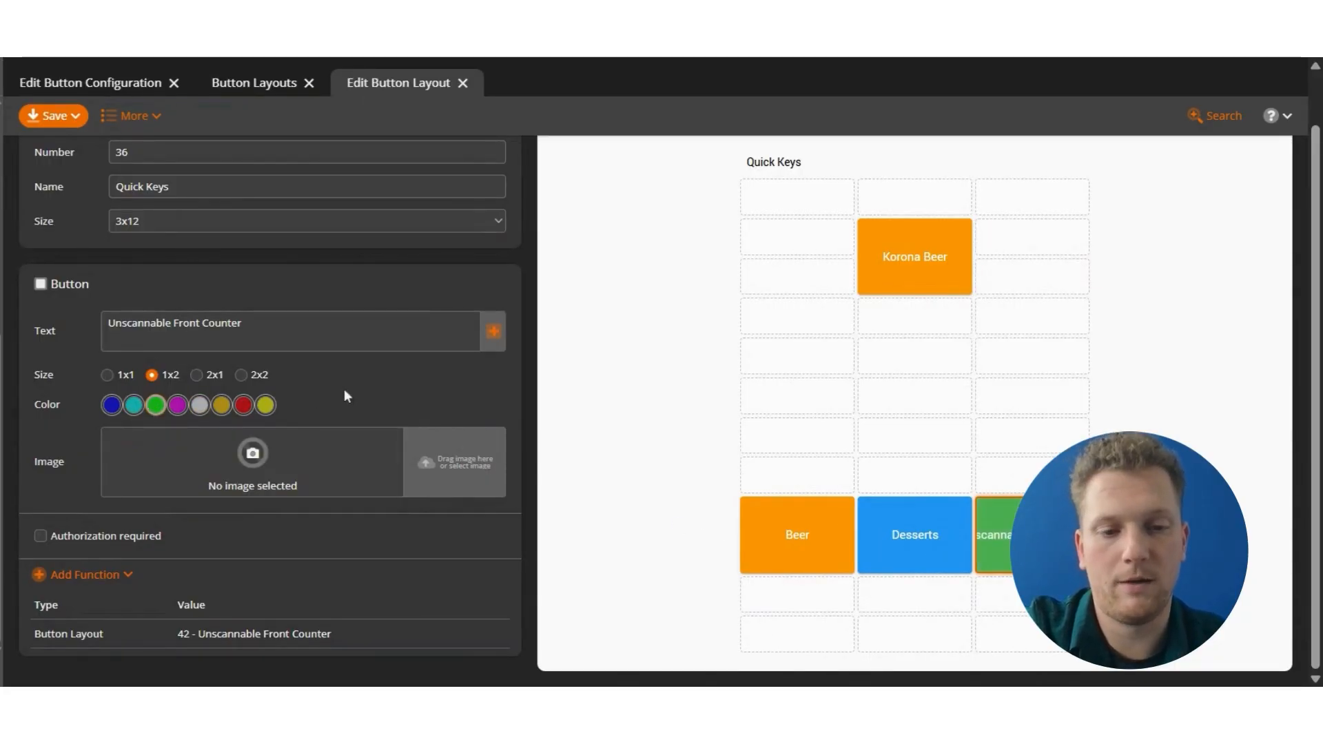
- Save the Quick Keys layout and open the Video Configuration from the button configurations
{"action": "left_click", "coordinate": [36, 118]}
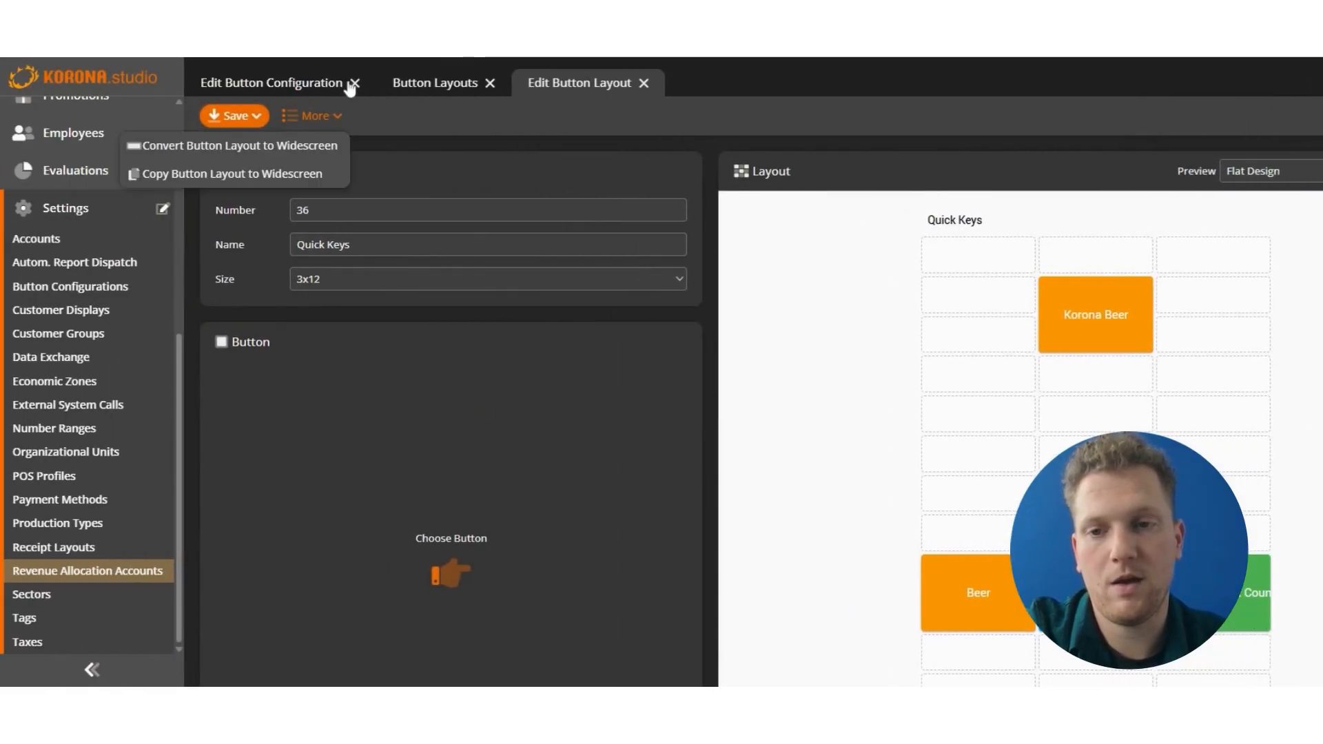
{"action": "left_click", "coordinate": [76, 292]}
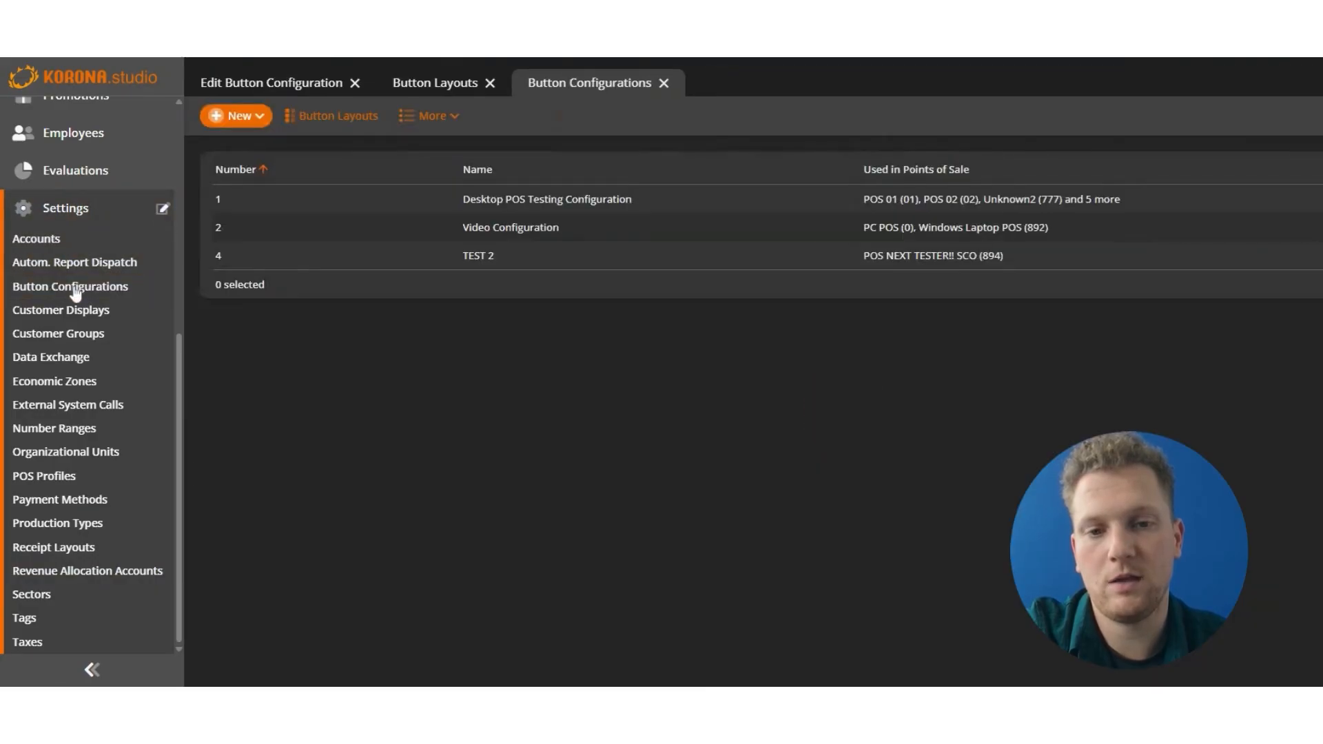
{"action": "double_click", "coordinate": [496, 227]}
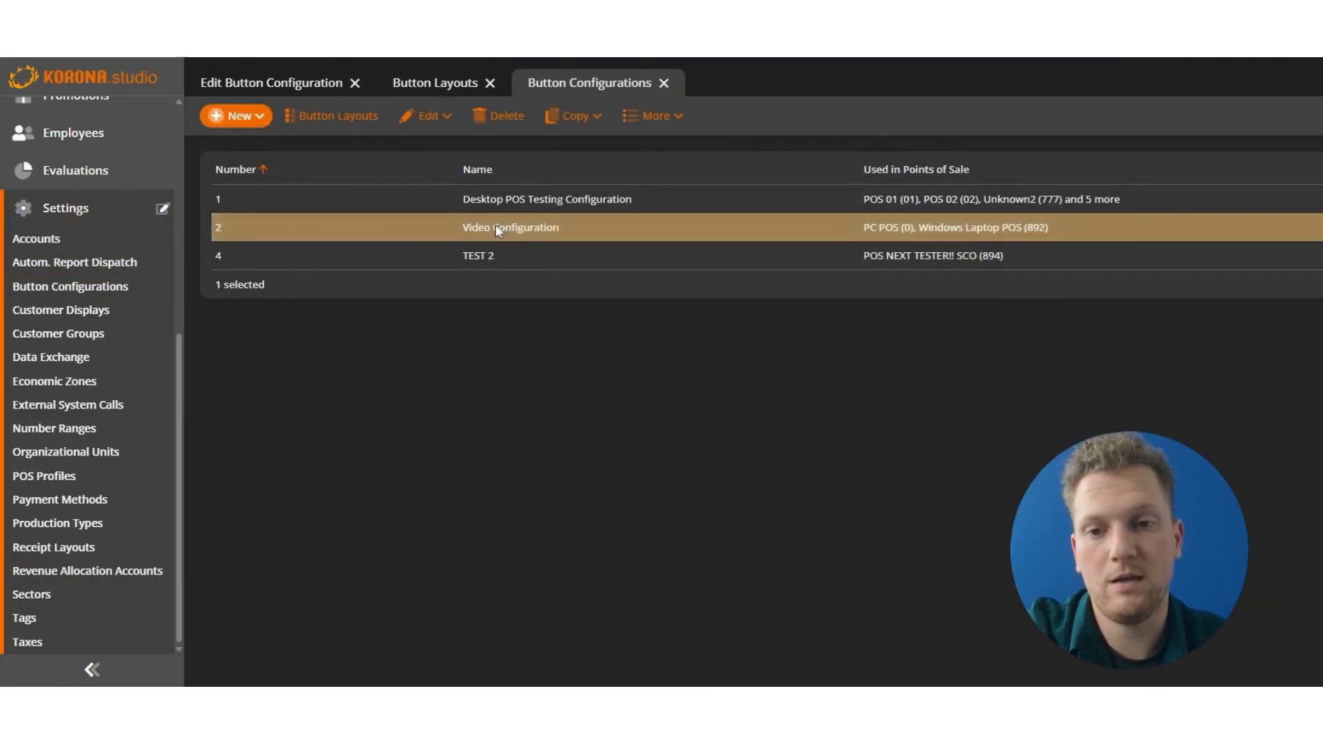
{"action": "scroll", "coordinate": [689, 365], "scroll_direction": "down", "scroll_amount": 4}
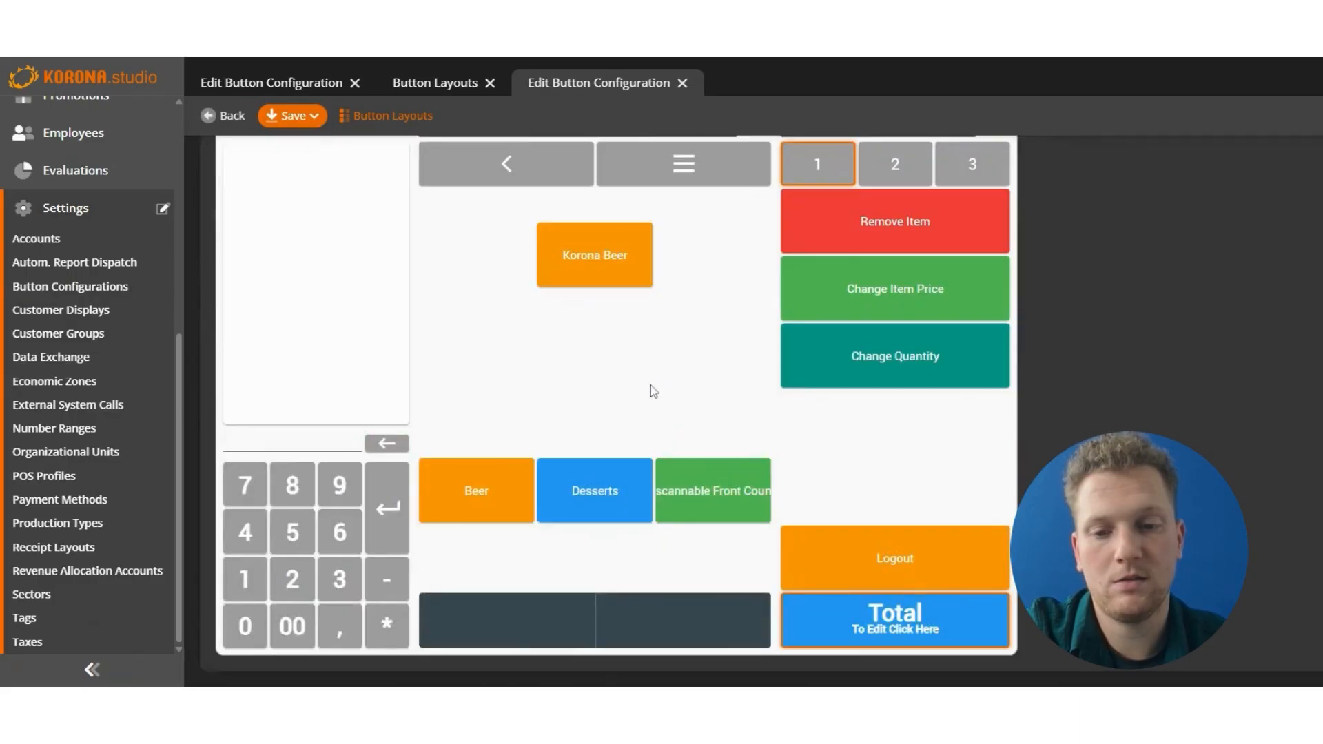
- Test the Beer, Desserts (with Misc. Desserts, Pies and Cakes) and Unscannable Front Counter buttons in the booking screen preview
{"action": "left_click", "coordinate": [491, 501]}
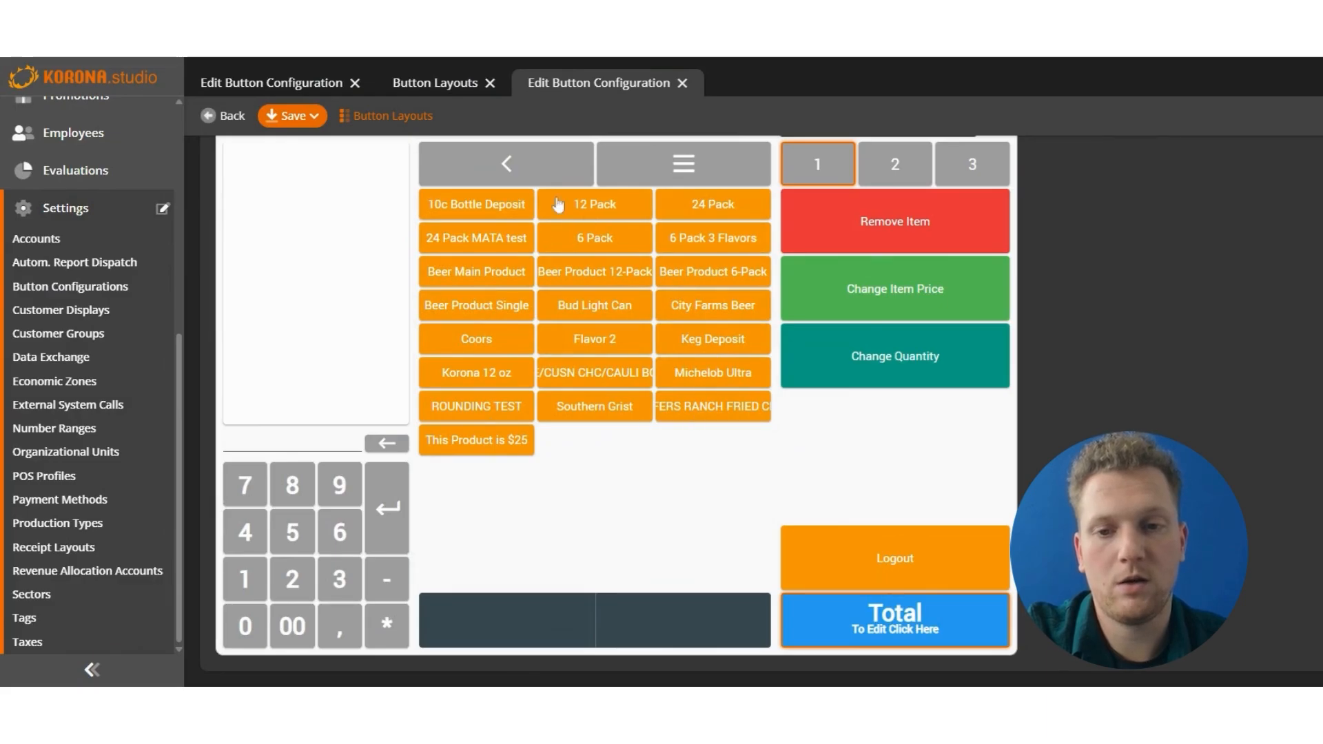
{"action": "left_click", "coordinate": [521, 169]}
{"action": "left_click", "coordinate": [614, 506]}
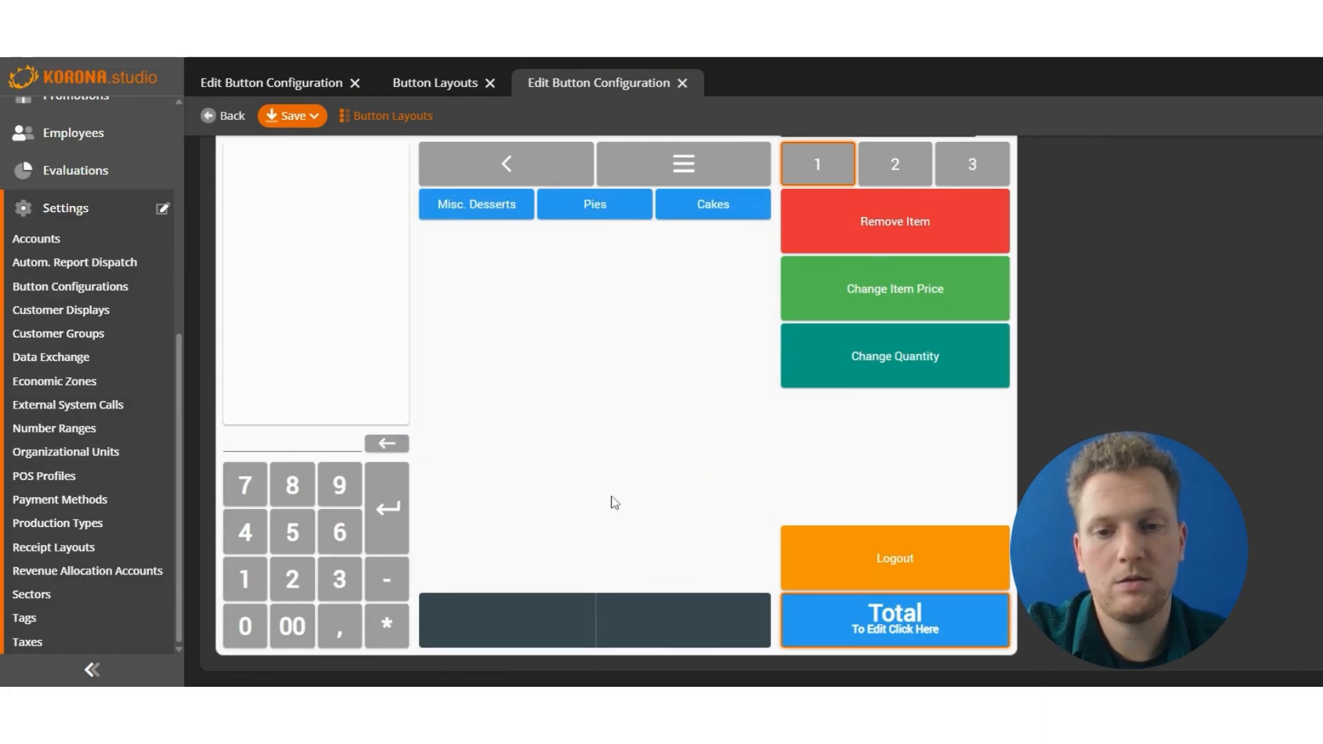
{"action": "left_click", "coordinate": [510, 212]}
{"action": "left_click", "coordinate": [509, 172]}
{"action": "left_click", "coordinate": [569, 218]}
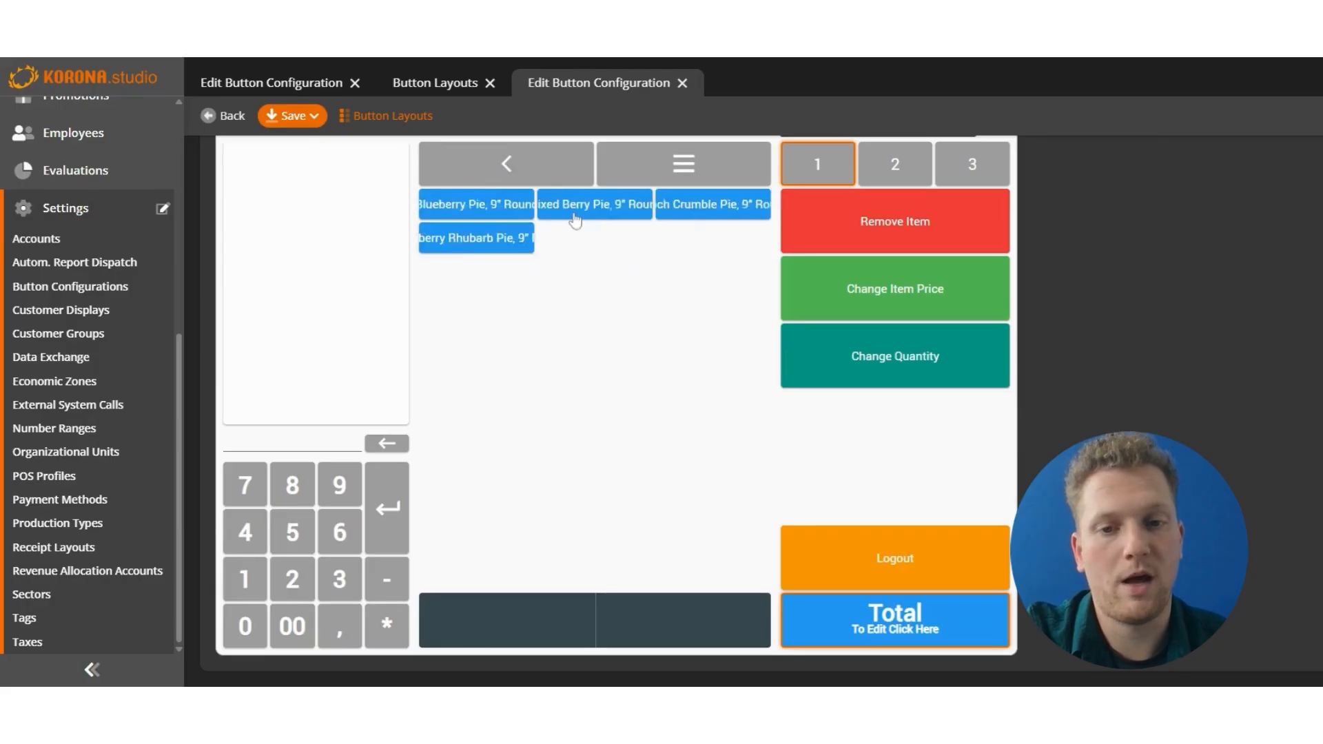
{"action": "left_click", "coordinate": [521, 173]}
{"action": "left_click", "coordinate": [704, 210]}
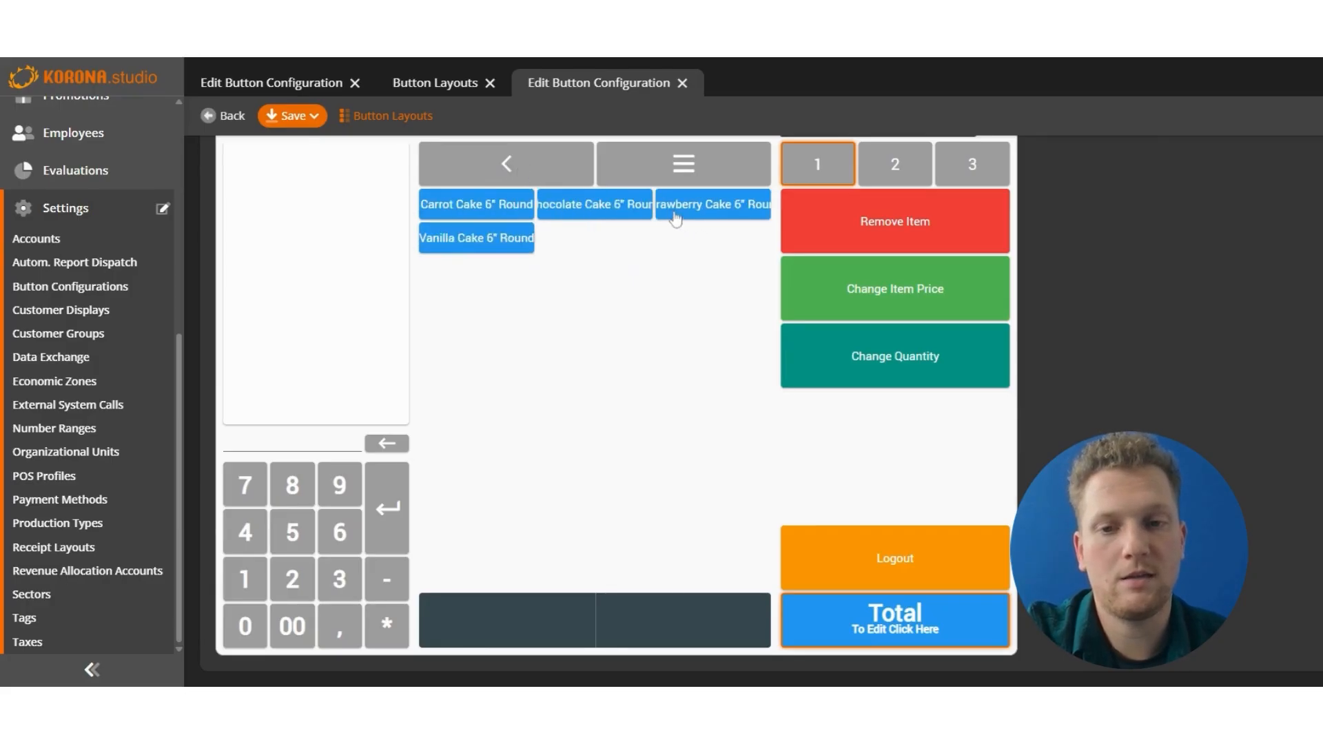
{"action": "left_click", "coordinate": [538, 164]}
{"action": "left_click", "coordinate": [540, 165]}
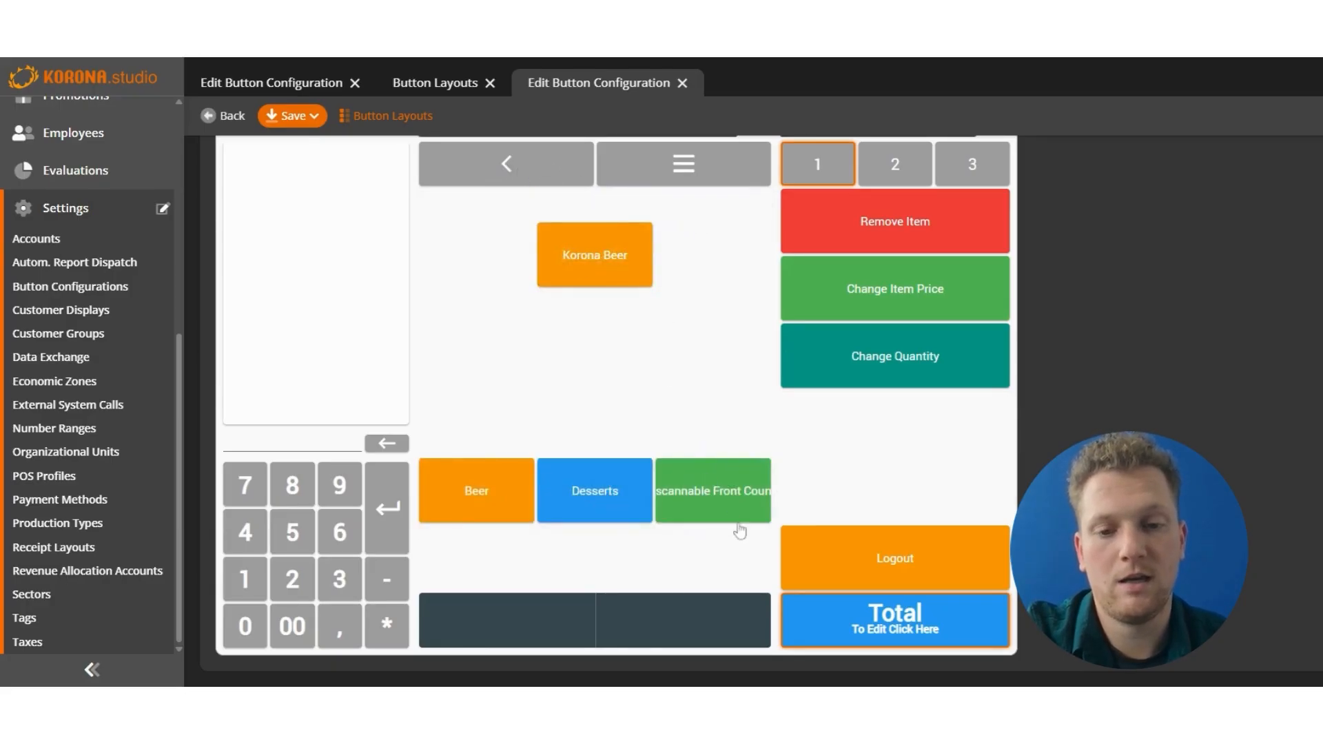
{"action": "left_click", "coordinate": [719, 490]}
{"action": "scroll", "coordinate": [599, 344], "scroll_direction": "up", "scroll_amount": 2}
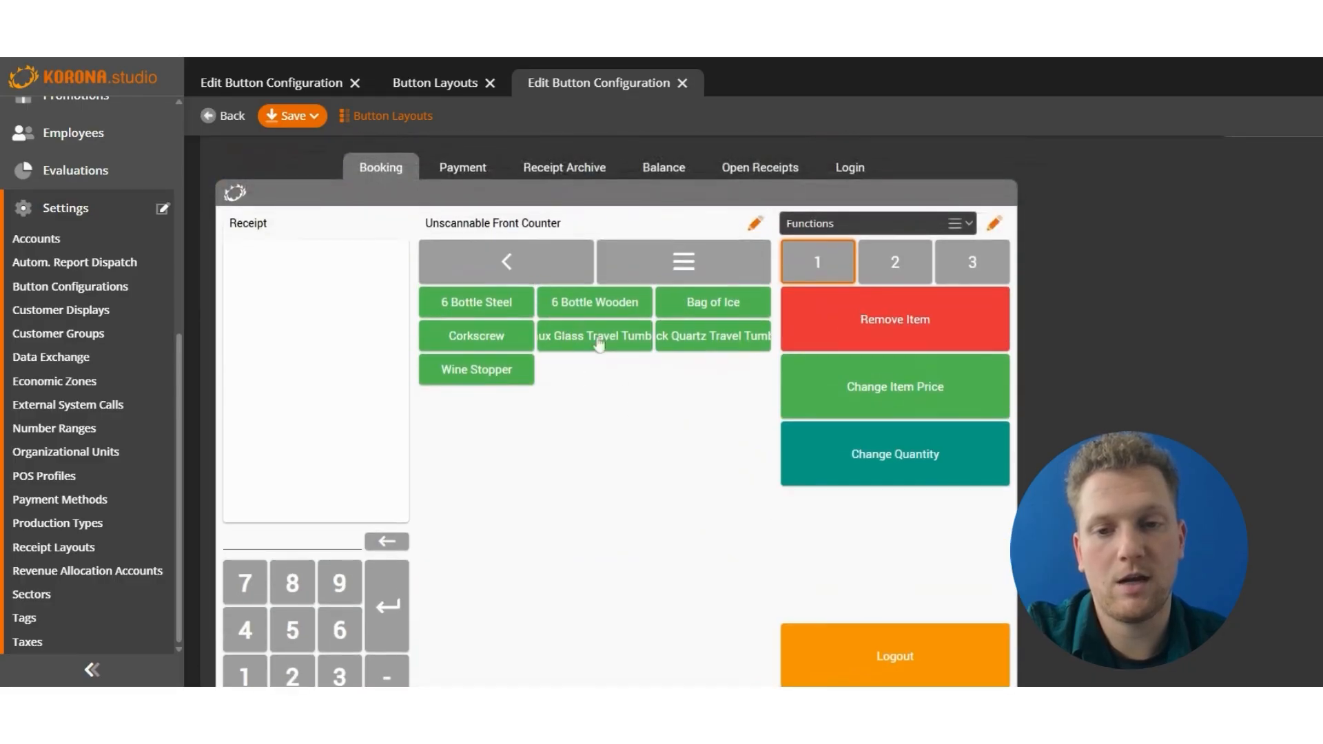